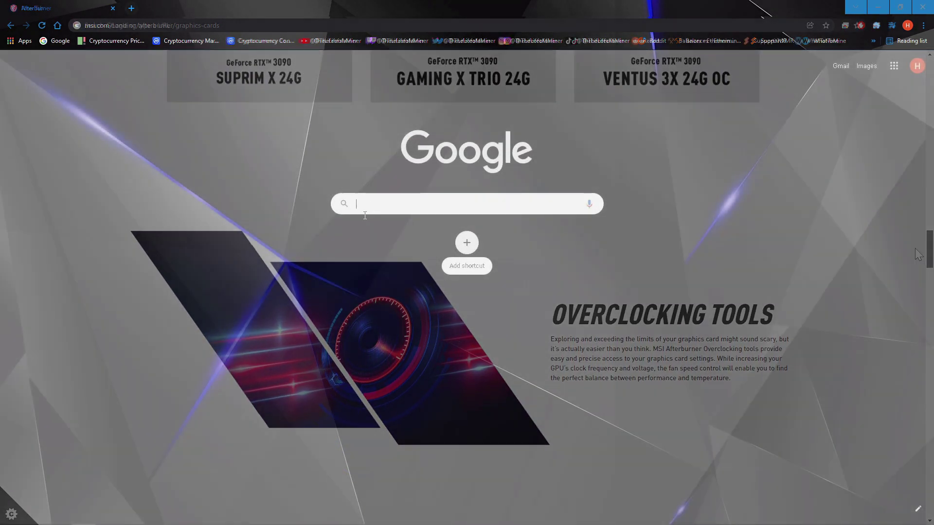
Search Google for MSI Afterburner and download the setup package from MSI's official Afterburner page
{"action": "type", "text": "MSI "}
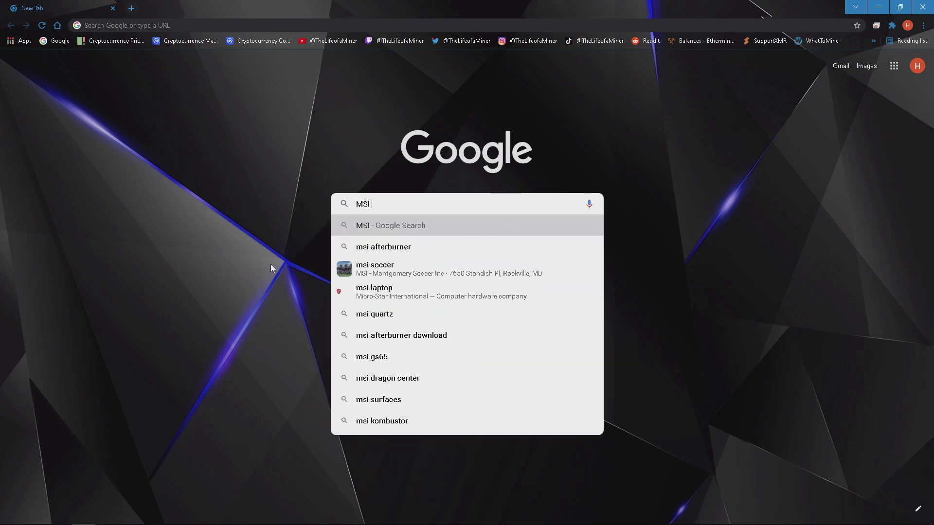
{"action": "type", "text": "Afterburner"}
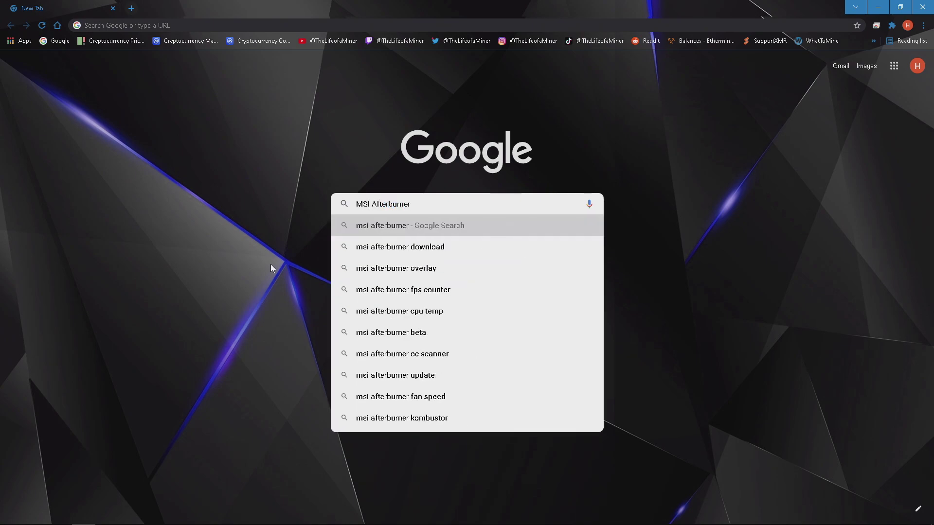
{"action": "key", "text": "Return"}
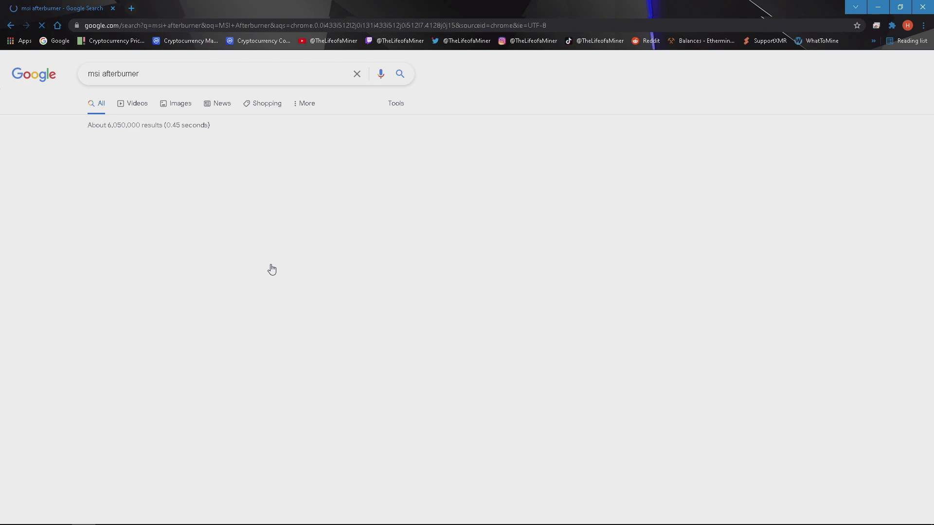
{"action": "left_click", "coordinate": [145, 157]}
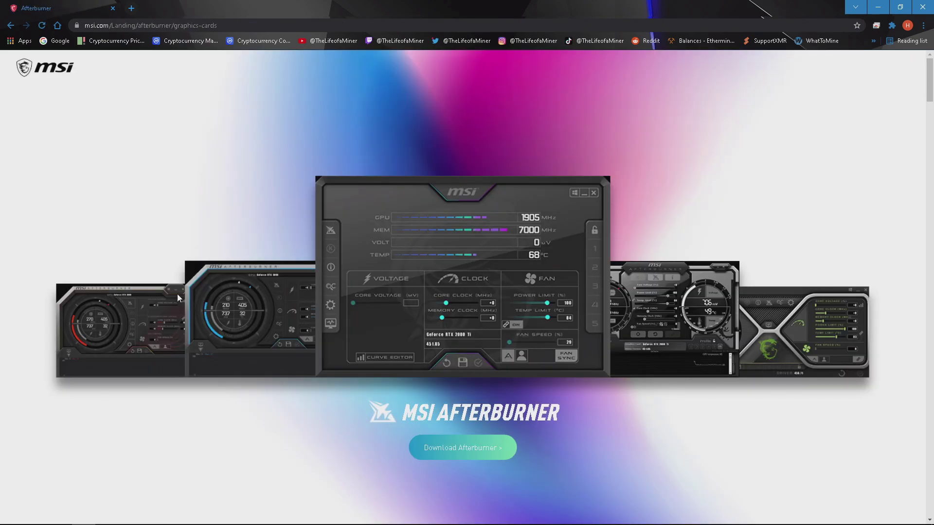
{"action": "left_click", "coordinate": [434, 444]}
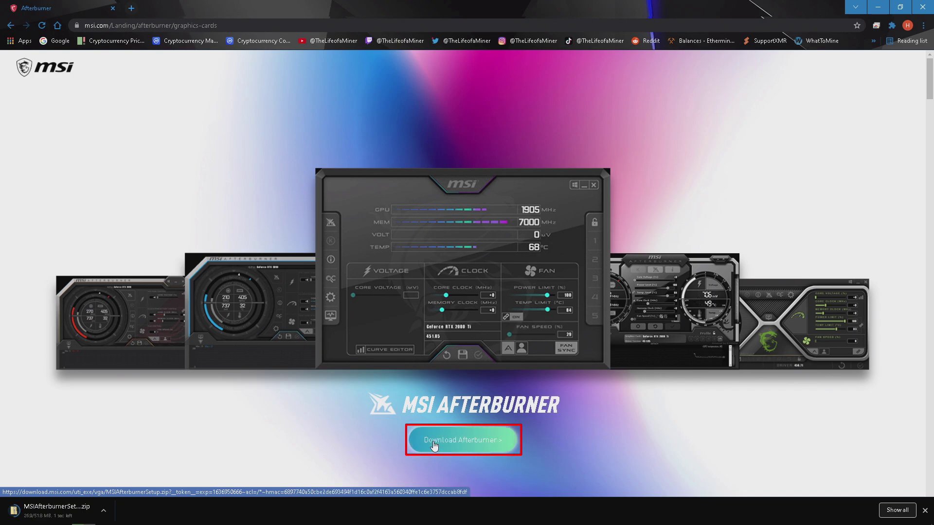
Locate the downloaded MSIAfterburnerSetup.zip in its folder and move it to the desktop
{"action": "left_click", "coordinate": [898, 510]}
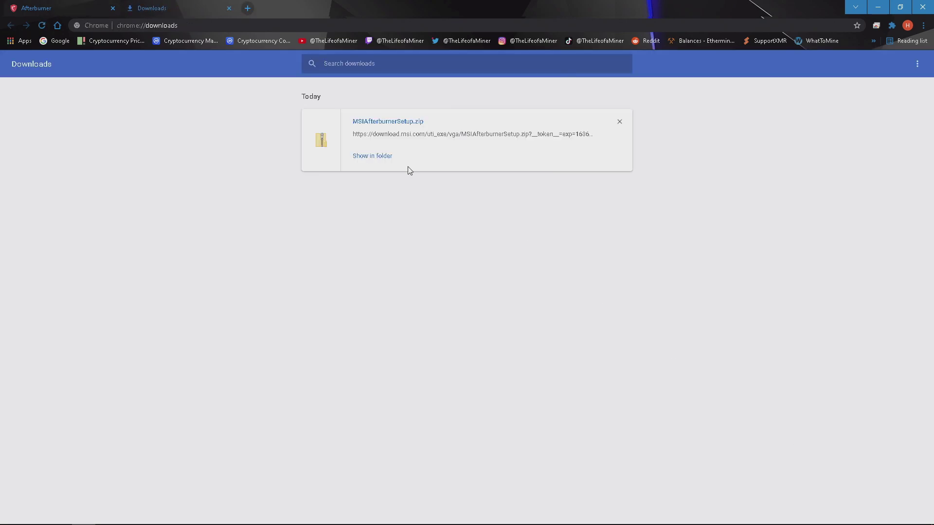
{"action": "left_click", "coordinate": [385, 160]}
{"action": "left_click", "coordinate": [878, 7]}
{"action": "left_click_drag", "start_coordinate": [292, 221], "coordinate": [59, 29]}
{"action": "left_click", "coordinate": [637, 108]}
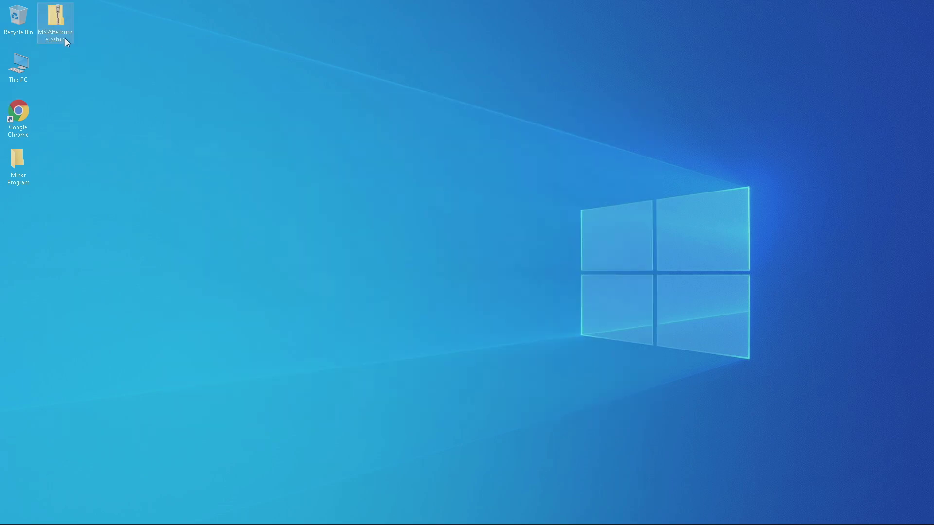
Extract the installer from the MSIAfterburnerSetup archive onto the desktop
{"action": "double_click", "coordinate": [65, 38]}
{"action": "left_click_drag", "start_coordinate": [282, 208], "coordinate": [59, 77]}
{"action": "left_click", "coordinate": [648, 102]}
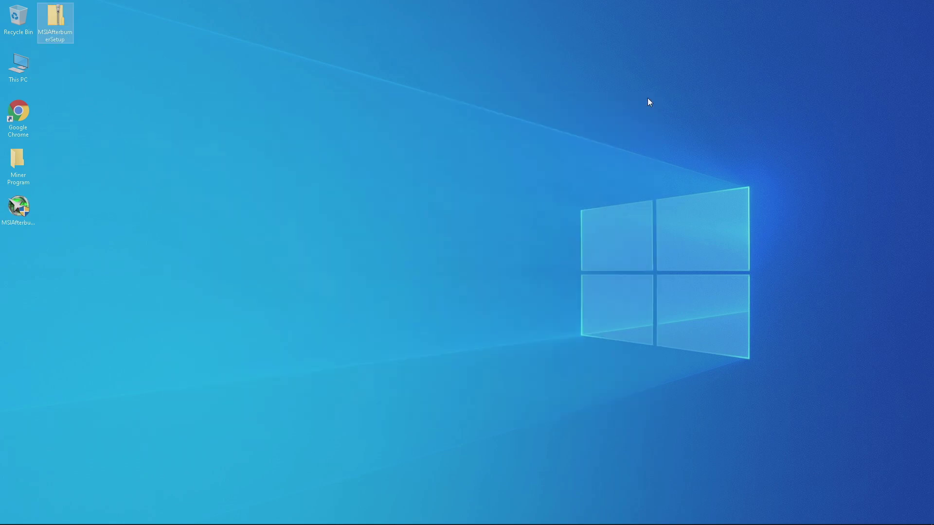
Launch the MSI Afterburner installer with permission to make changes, choose English, and accept the license agreement
{"action": "double_click", "coordinate": [32, 220]}
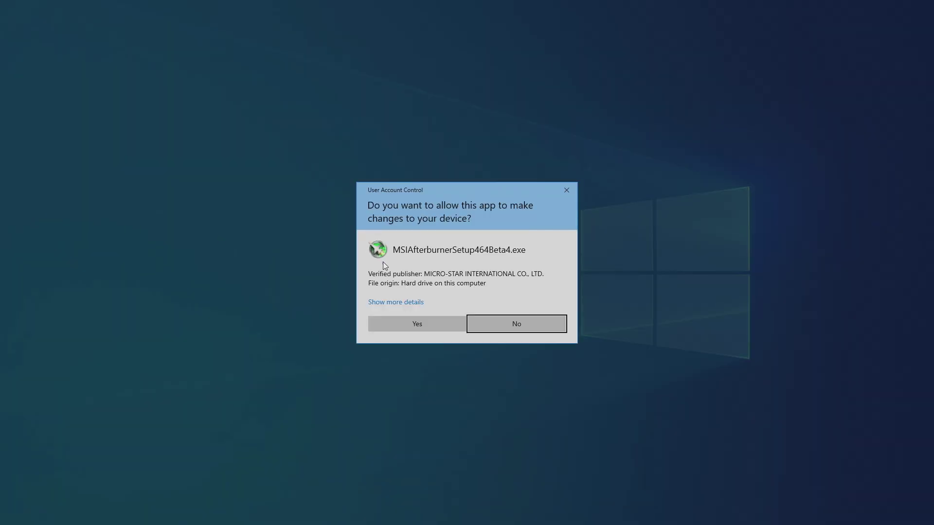
{"action": "left_click", "coordinate": [443, 323]}
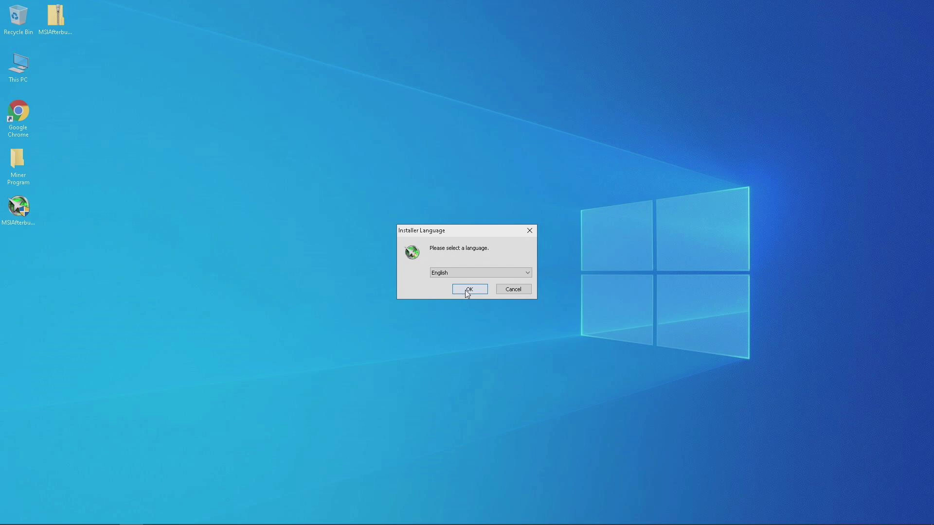
{"action": "left_click", "coordinate": [469, 290]}
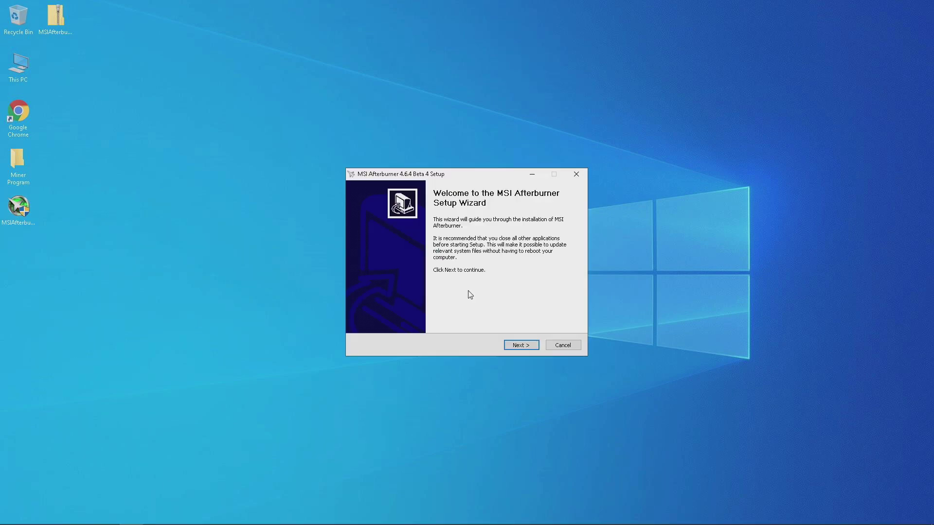
{"action": "left_click", "coordinate": [535, 347]}
{"action": "left_click", "coordinate": [466, 316]}
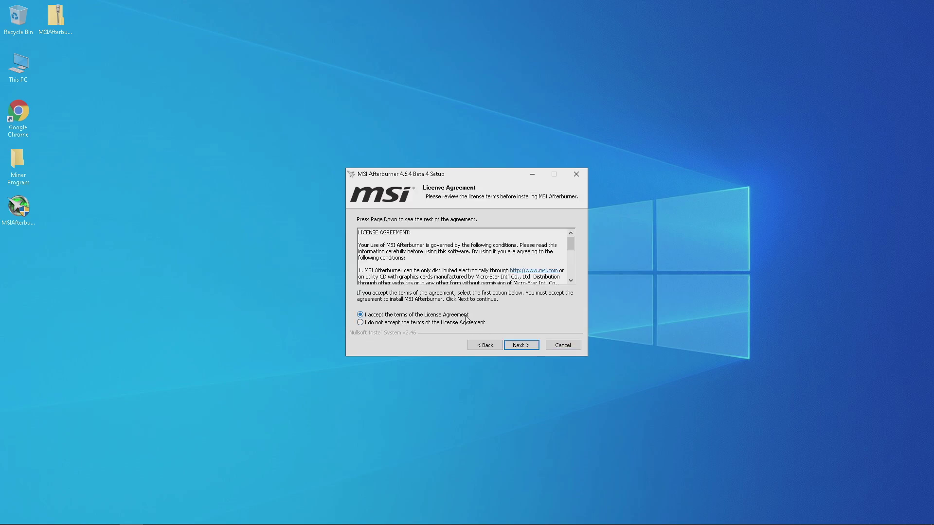
{"action": "left_click", "coordinate": [527, 346]}
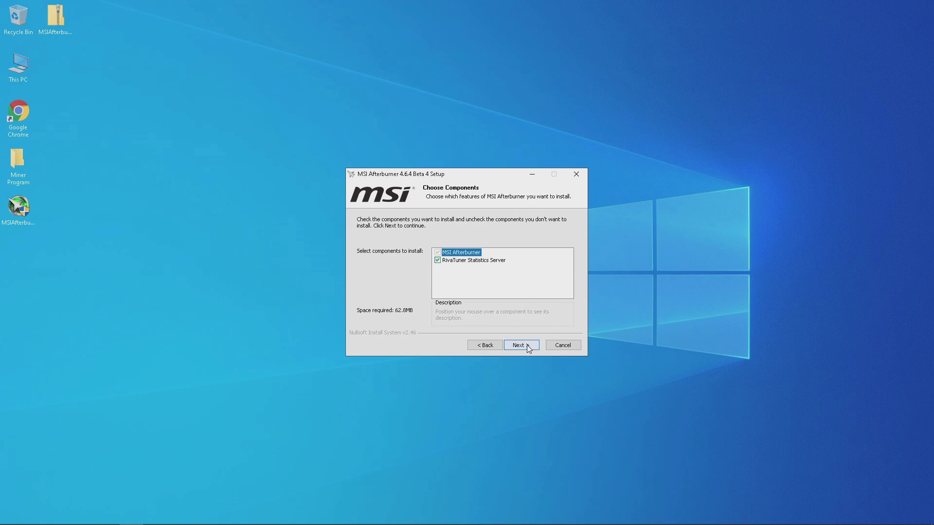
Exclude RivaTuner Statistics Server and install MSI Afterburner with the default destination and Start Menu folders
{"action": "left_click", "coordinate": [495, 261]}
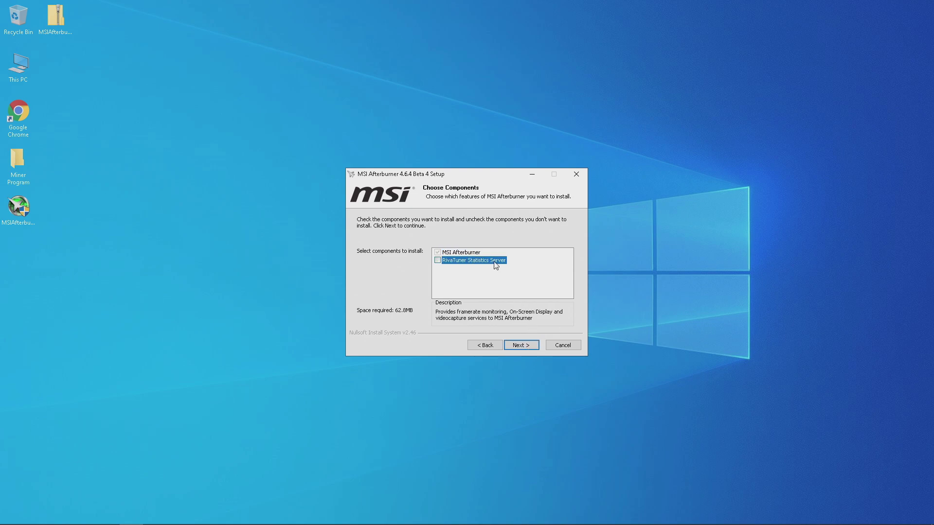
{"action": "left_click", "coordinate": [535, 346]}
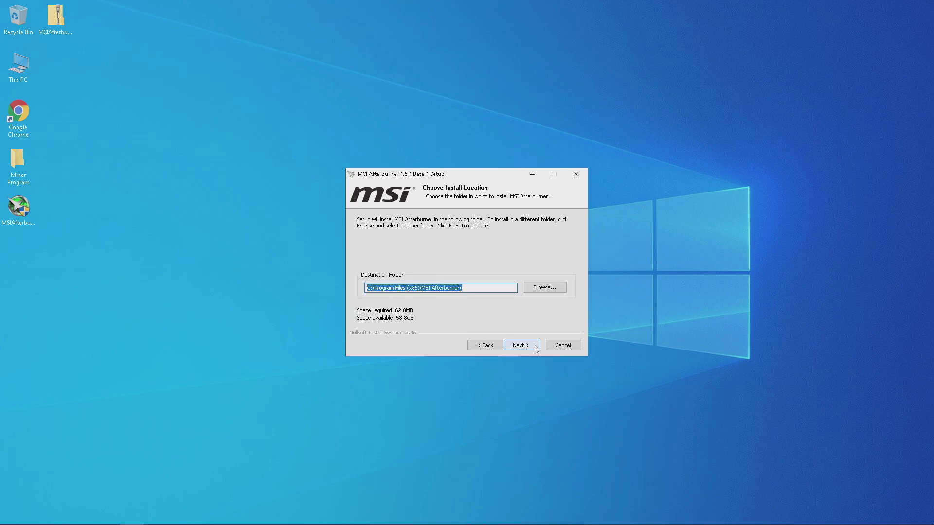
{"action": "left_click", "coordinate": [535, 345]}
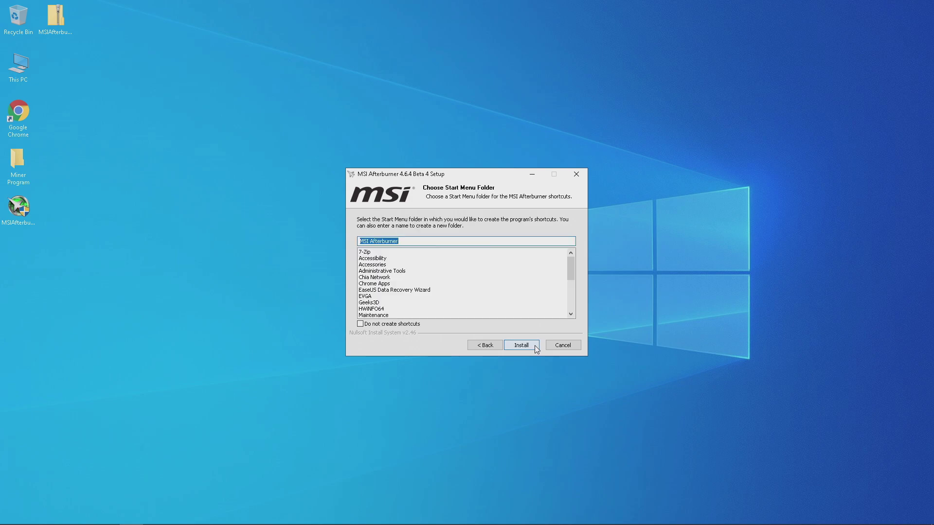
{"action": "left_click", "coordinate": [535, 346]}
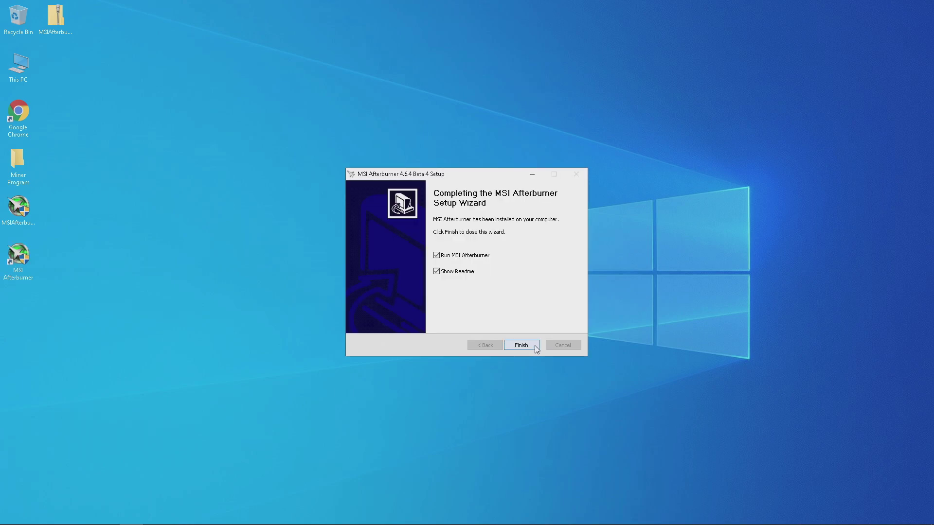
Finish the setup wizard without running MSI Afterburner or showing the Readme
{"action": "left_click", "coordinate": [437, 255]}
{"action": "left_click", "coordinate": [436, 272]}
{"action": "left_click", "coordinate": [514, 344]}
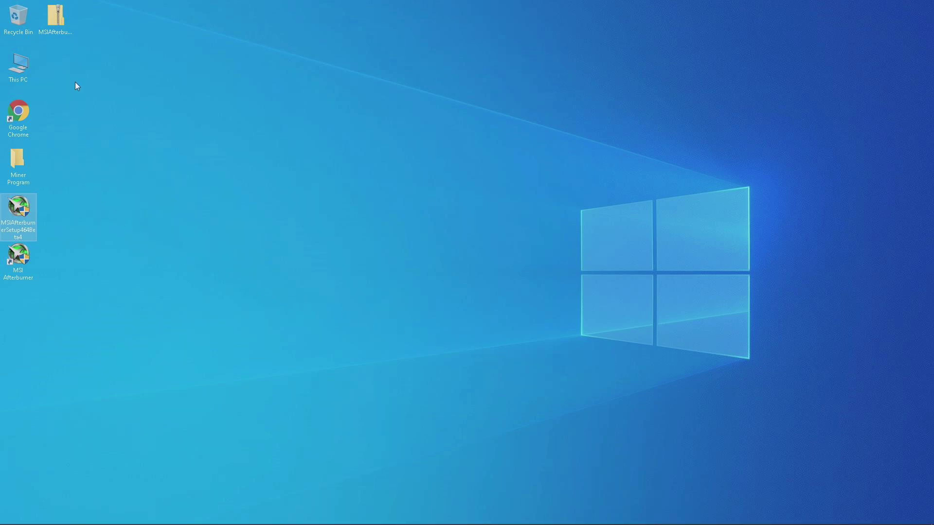
Discard the setup files into the Recycle Bin and place the MSI Afterburner shortcut beside it on the desktop
{"action": "left_click_drag", "start_coordinate": [24, 218], "coordinate": [16, 24]}
{"action": "left_click_drag", "start_coordinate": [18, 256], "coordinate": [57, 34]}
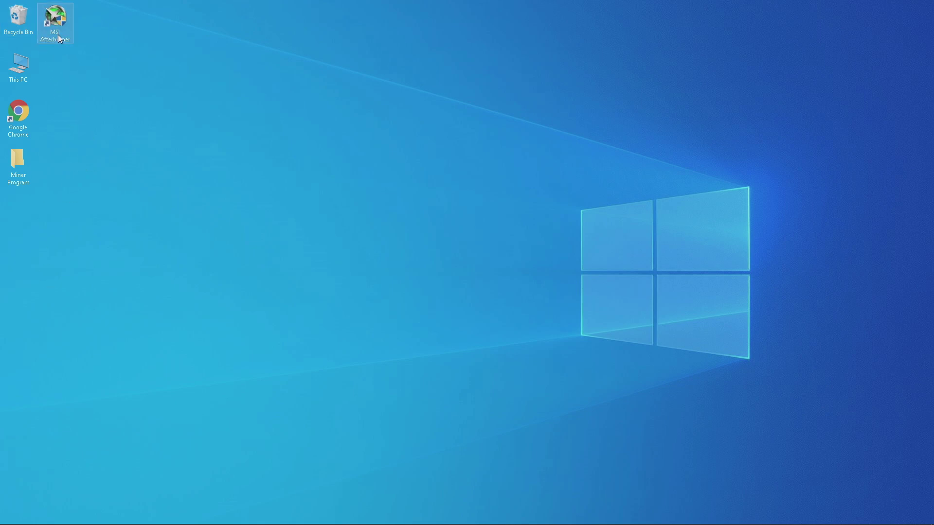
Launch MSI Afterburner with permission to make changes and open the User Interface section of its properties
{"action": "double_click", "coordinate": [56, 38]}
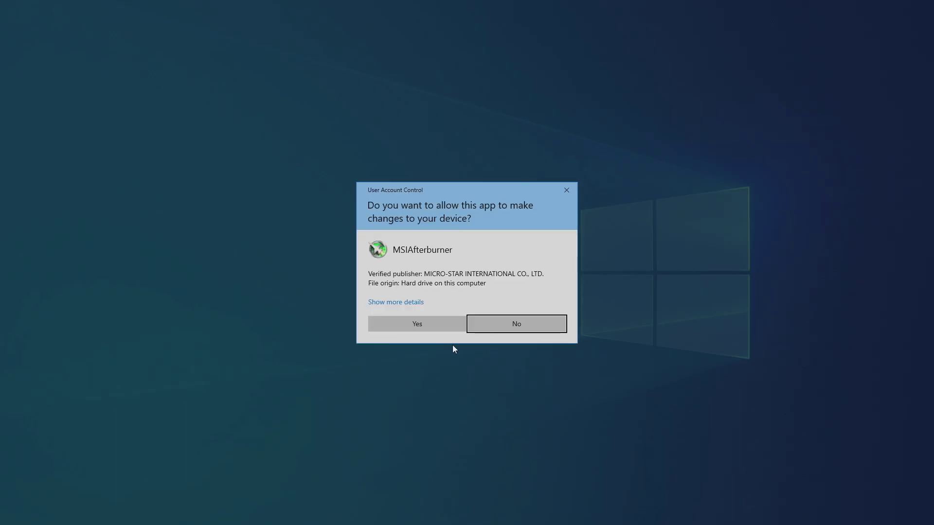
{"action": "left_click", "coordinate": [454, 328]}
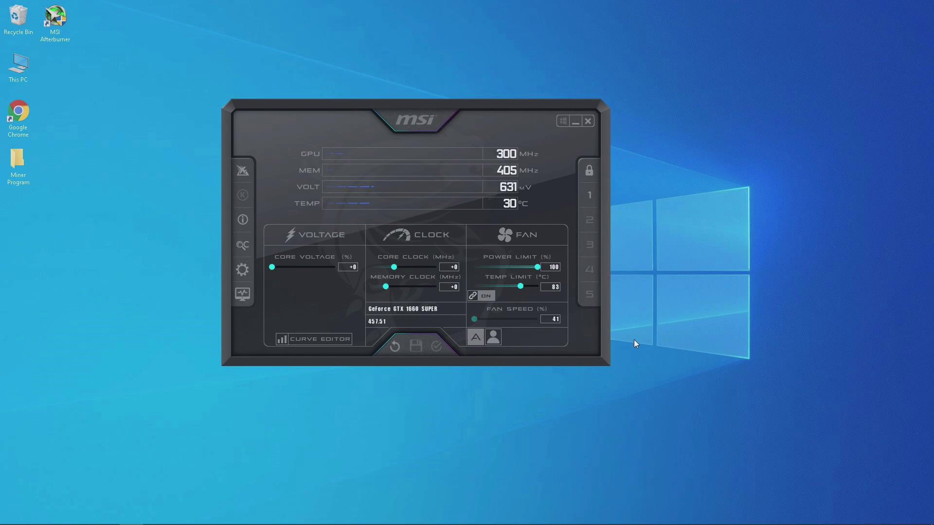
{"action": "left_click", "coordinate": [242, 271]}
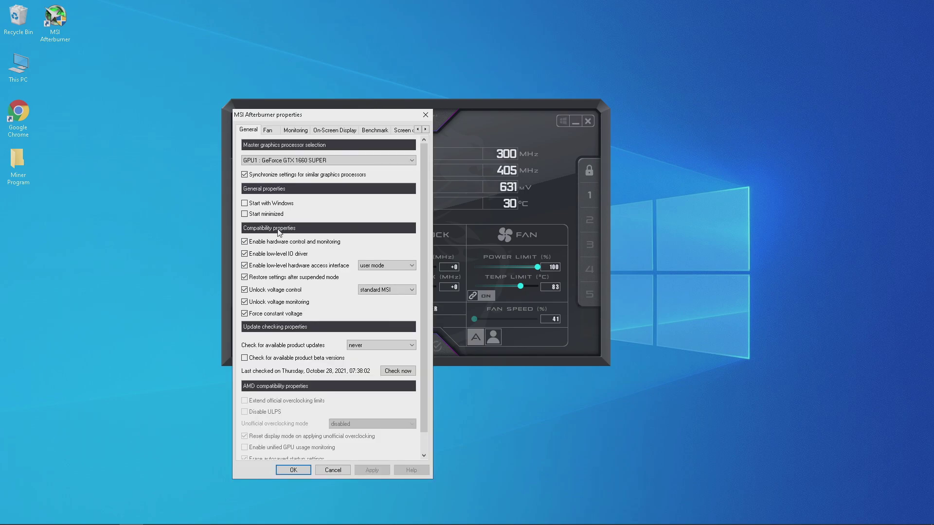
{"action": "left_click", "coordinate": [426, 129]}
{"action": "left_click", "coordinate": [426, 129]}
{"action": "left_click", "coordinate": [426, 129]}
{"action": "left_click", "coordinate": [426, 129]}
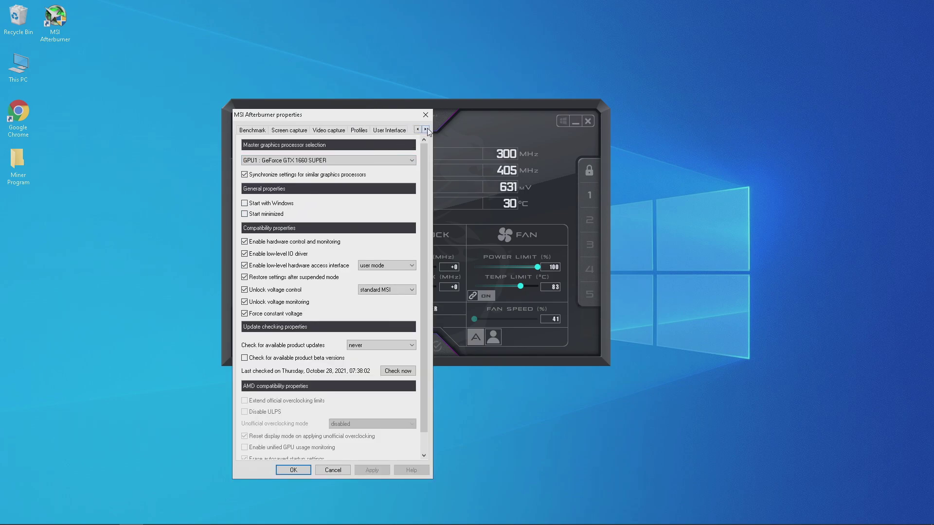
{"action": "left_click", "coordinate": [399, 133]}
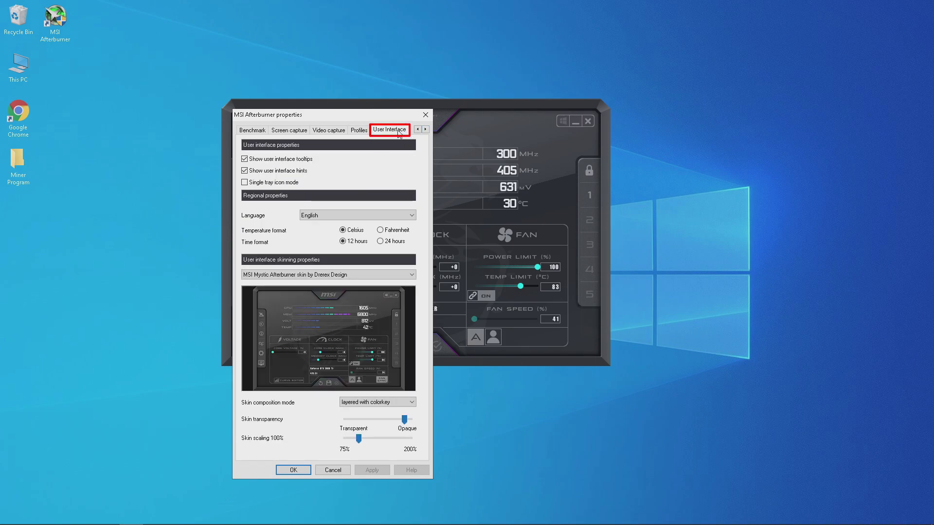
Apply the MSI Cyborg Afterburner skin Red by Drerex Design and close the properties
{"action": "left_click", "coordinate": [390, 275]}
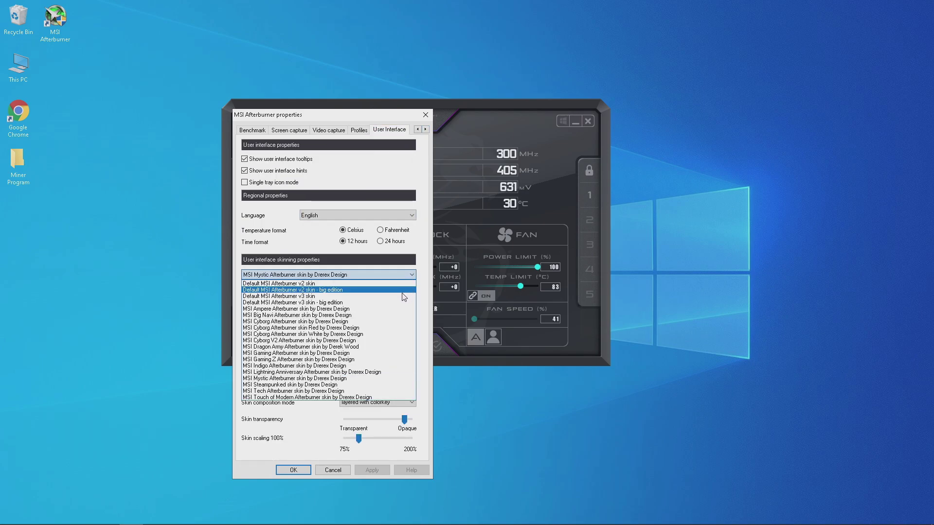
{"action": "left_click", "coordinate": [392, 328]}
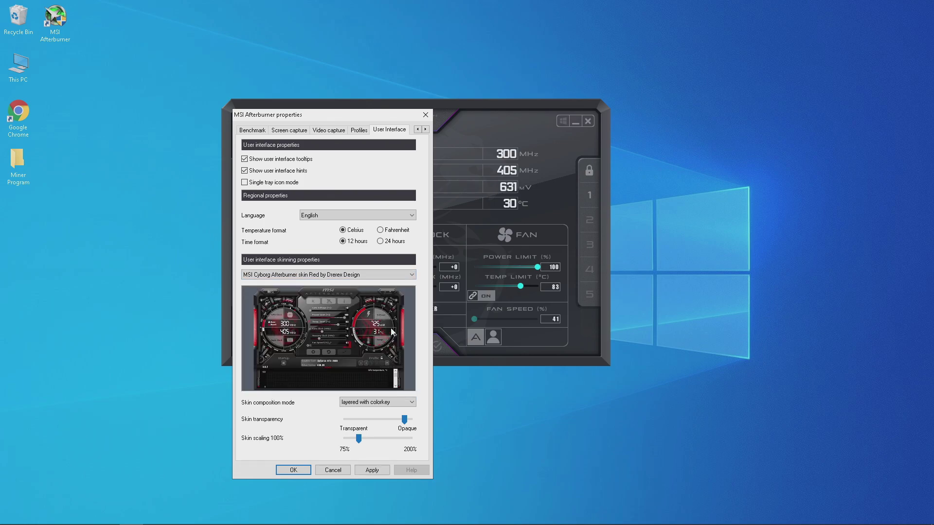
{"action": "left_click", "coordinate": [373, 471]}
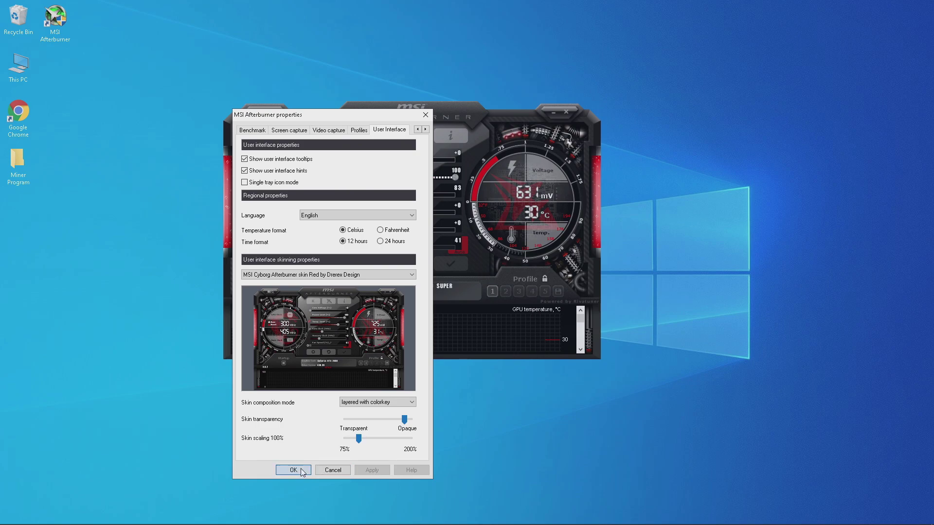
{"action": "left_click", "coordinate": [305, 471]}
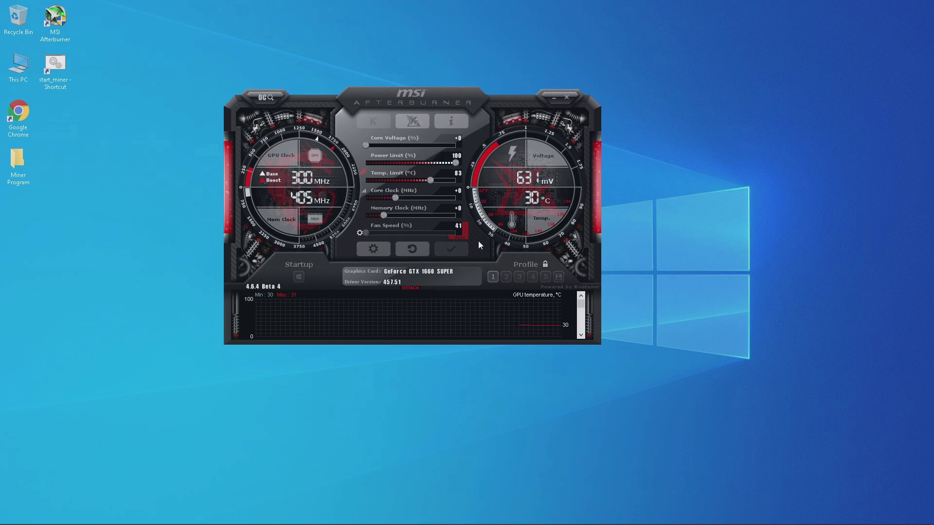
Turn off automatic fan control and set the fan speed to 80%
{"action": "left_click", "coordinate": [465, 238]}
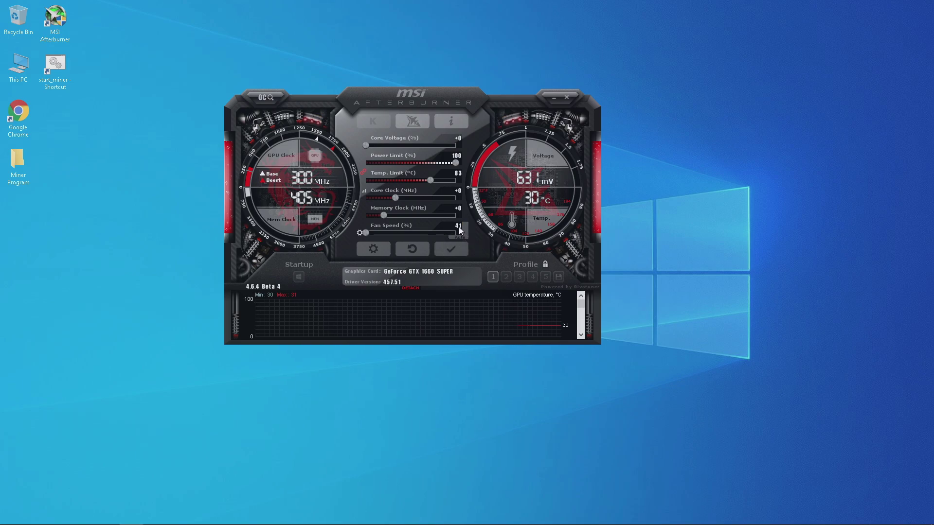
{"action": "type", "text": "80"}
{"action": "key", "text": "Return"}
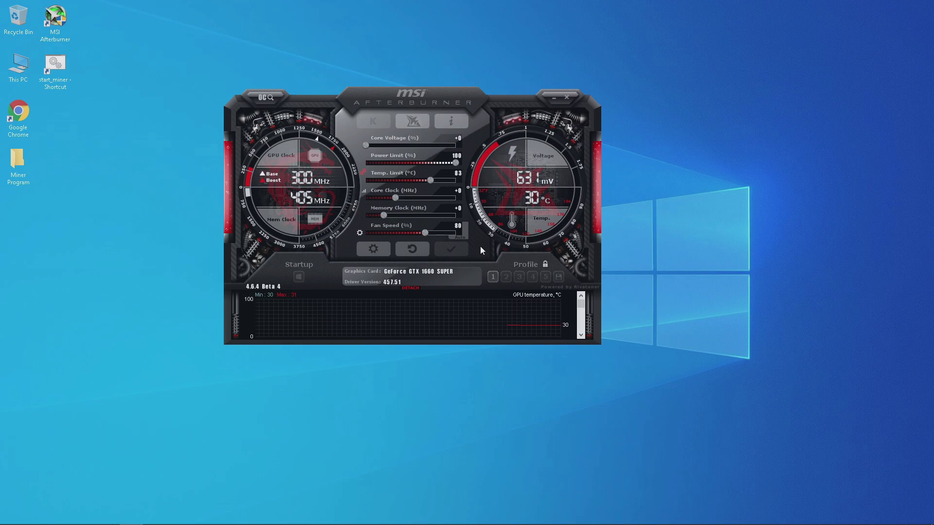
Set the graphics card's power limit to 80%
{"action": "left_click_drag", "start_coordinate": [455, 162], "coordinate": [461, 156]}
{"action": "left_click", "coordinate": [457, 155]}
{"action": "type", "text": "80"}
{"action": "key", "text": "Return"}
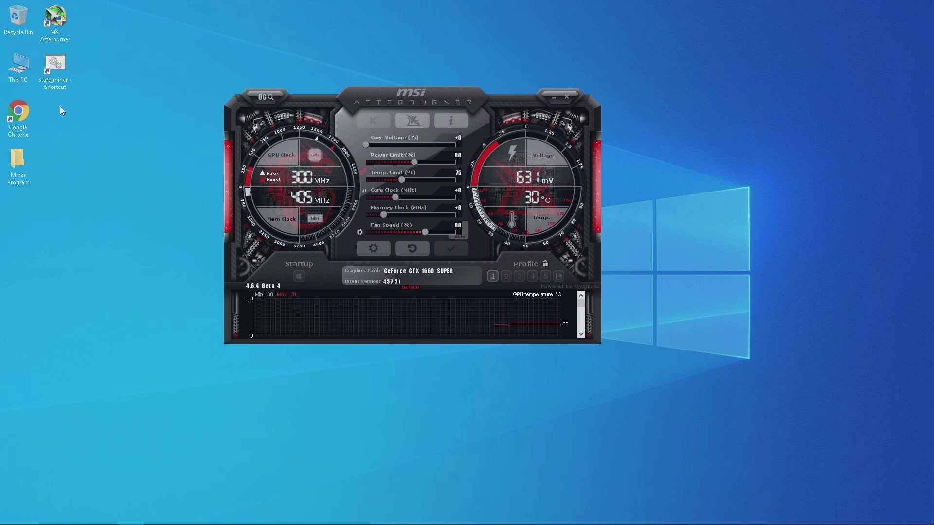
Start the miner from its start_miner desktop shortcut and arrange its console side by side with MSI Afterburner
{"action": "double_click", "coordinate": [56, 84]}
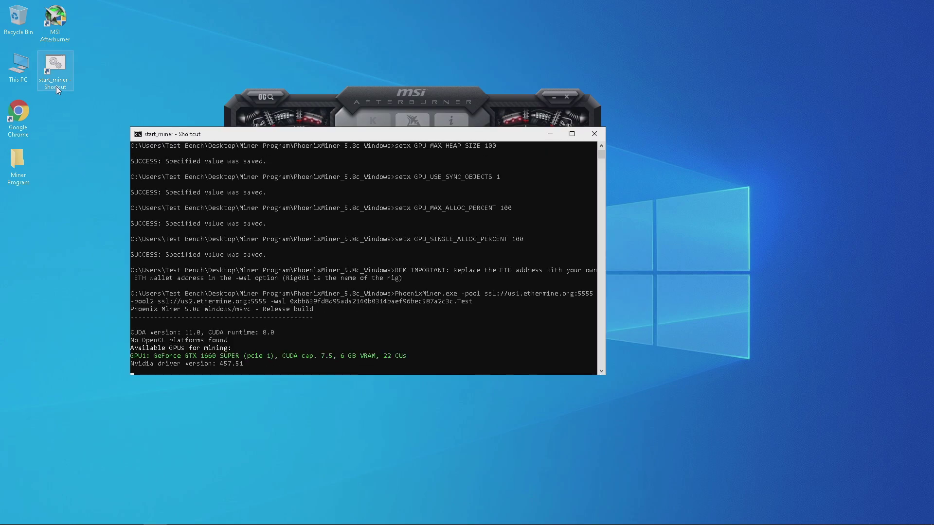
{"action": "left_click_drag", "start_coordinate": [410, 140], "coordinate": [312, 113]}
{"action": "left_click_drag", "start_coordinate": [460, 96], "coordinate": [749, 102]}
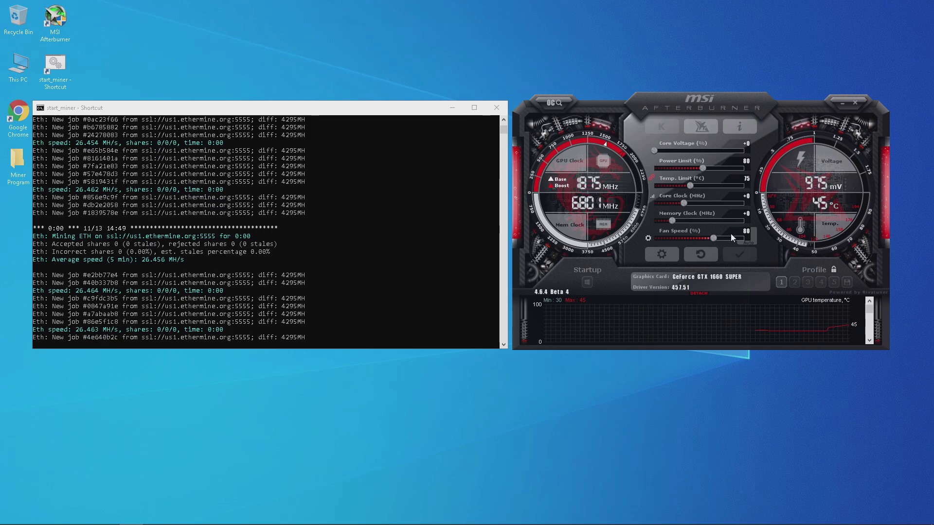
Set the memory clock offset to +600 MHz in MSI Afterburner
{"action": "left_click", "coordinate": [747, 215]}
{"action": "type", "text": "600"}
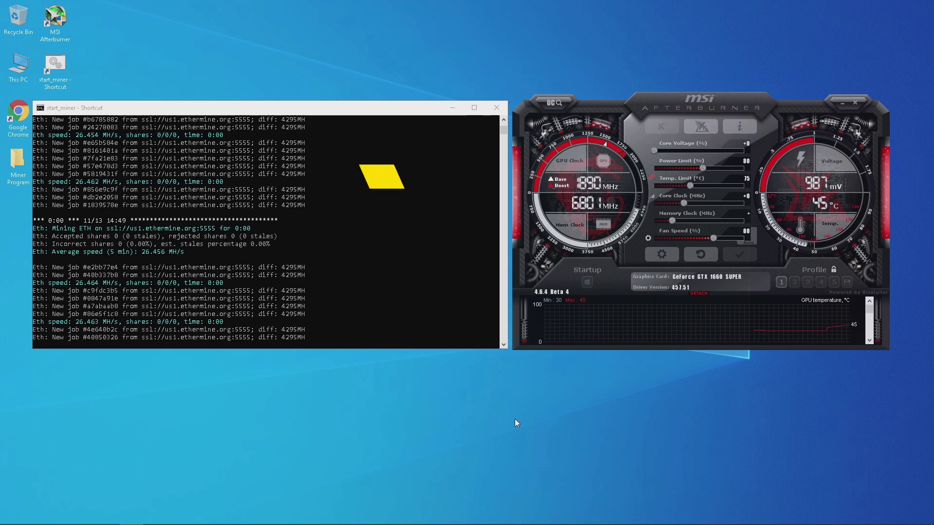
{"action": "key", "text": "Return"}
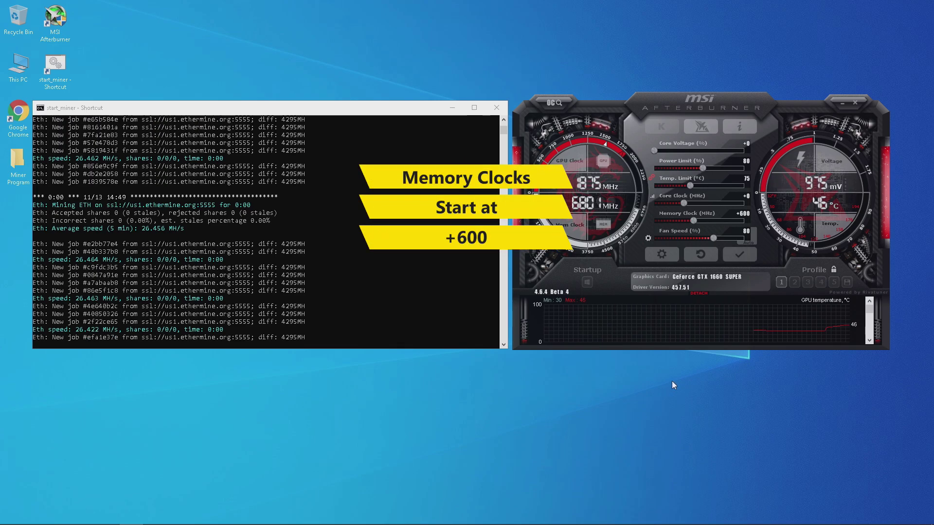
Raise the memory clock offset to +800 MHz and on to +820 MHz, applying each value
{"action": "left_click", "coordinate": [737, 255]}
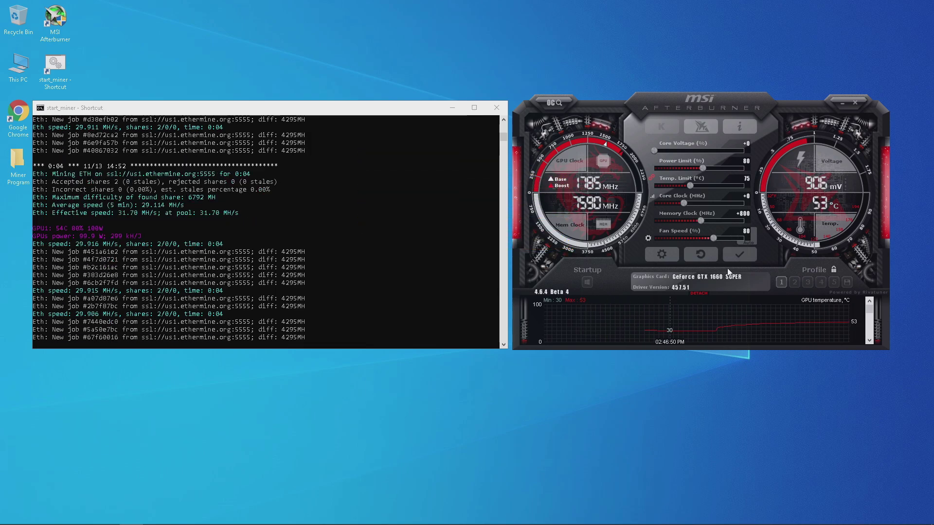
{"action": "left_click", "coordinate": [735, 254]}
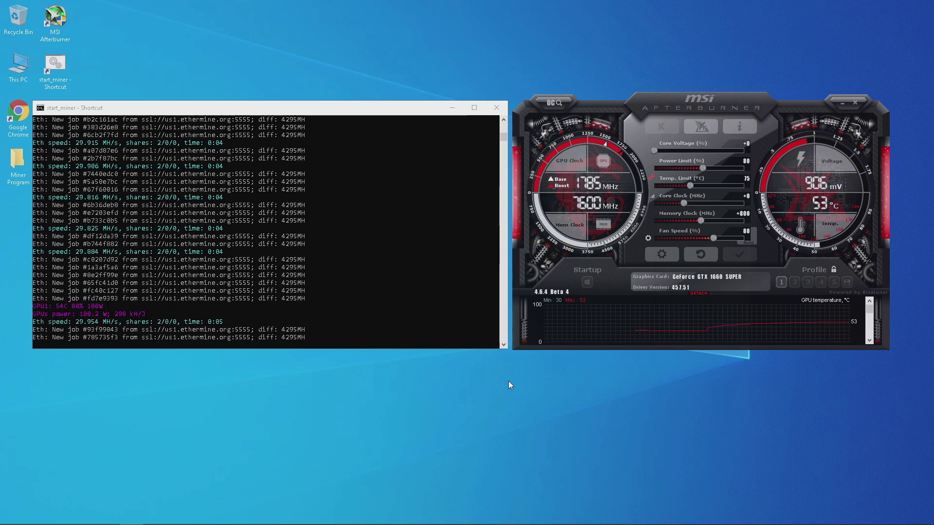
{"action": "type", "text": "820"}
{"action": "key", "text": "Return"}
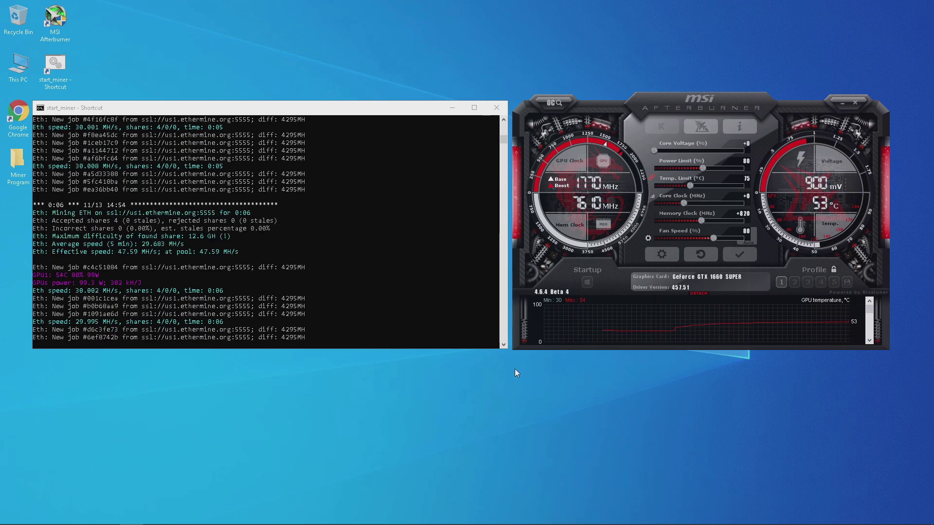
{"action": "left_click", "coordinate": [739, 254]}
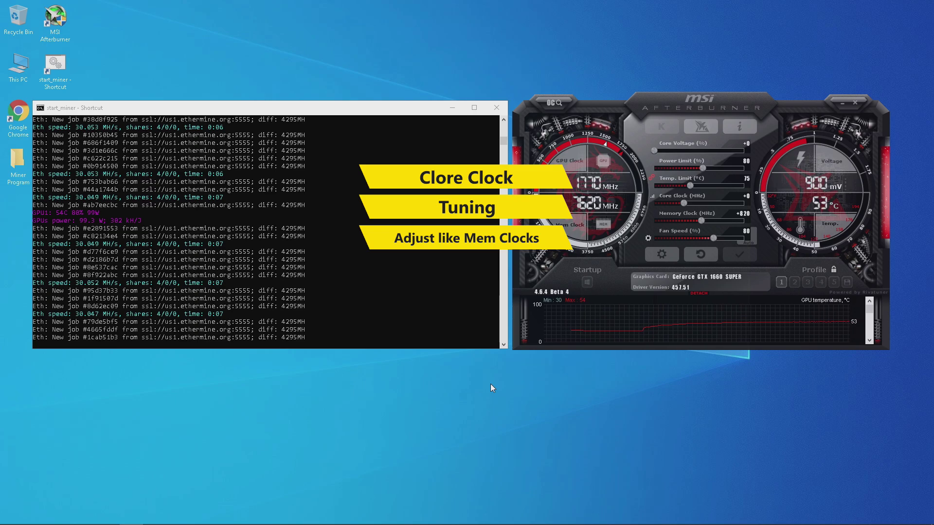
Test core clock offsets of +100 MHz and -200 MHz while the miner runs
{"action": "left_click", "coordinate": [746, 196]}
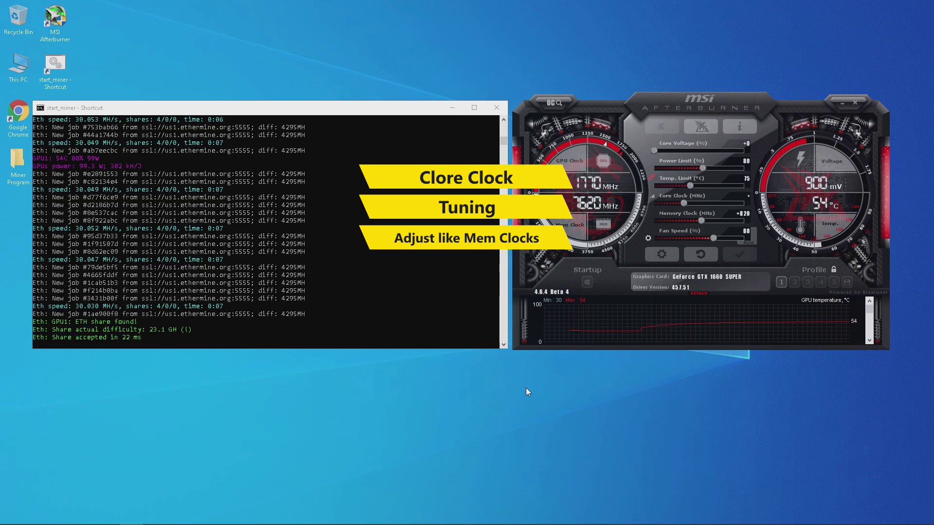
{"action": "type", "text": "100"}
{"action": "key", "text": "Return"}
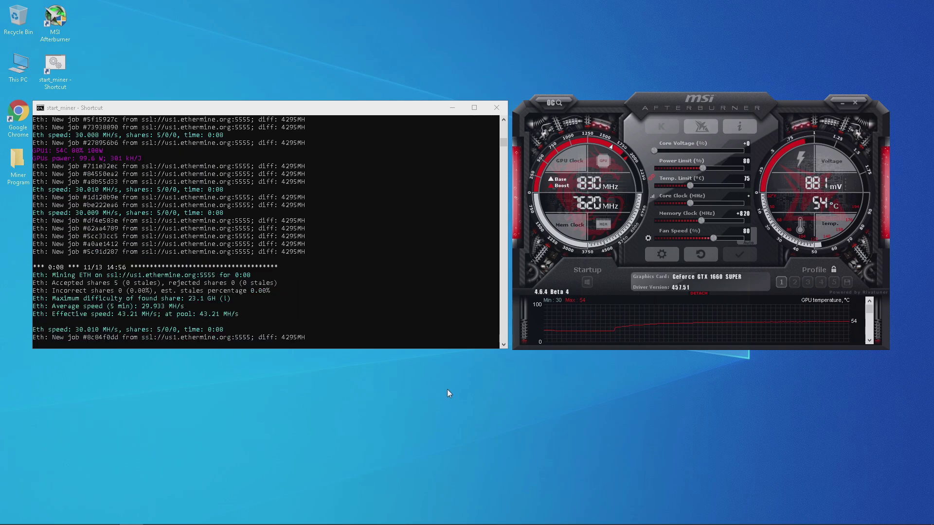
{"action": "type", "text": "-200"}
{"action": "key", "text": "Return"}
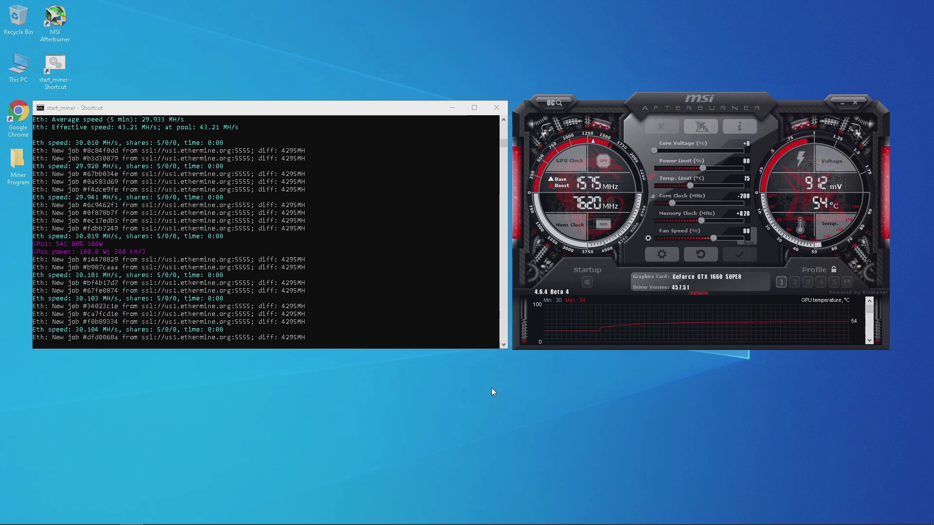
Lower the core clock offset to -400 MHz and further to its minimum of -502 MHz, applying each value
{"action": "left_click", "coordinate": [700, 255]}
{"action": "type", "text": "-400"}
{"action": "key", "text": "Return"}
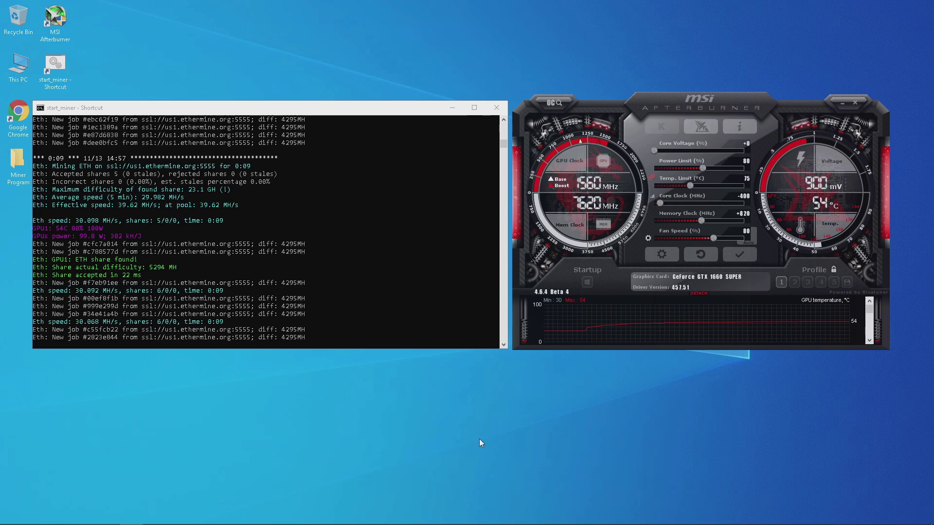
{"action": "left_click", "coordinate": [736, 259]}
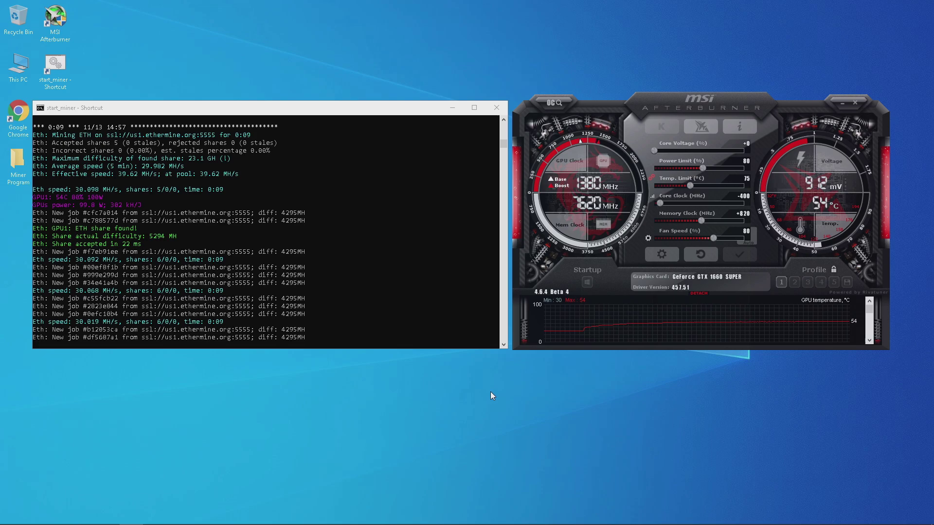
{"action": "left_click_drag", "start_coordinate": [659, 203], "coordinate": [653, 203]}
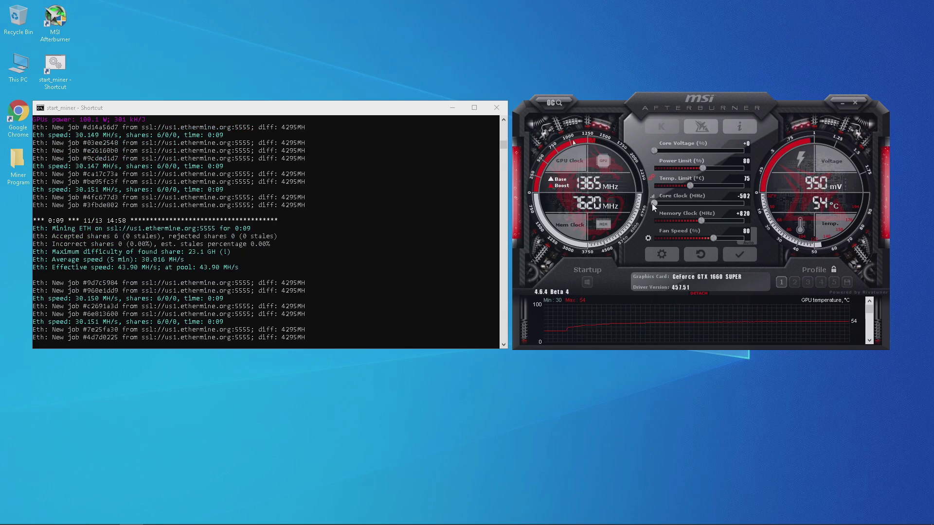
{"action": "left_click", "coordinate": [729, 253]}
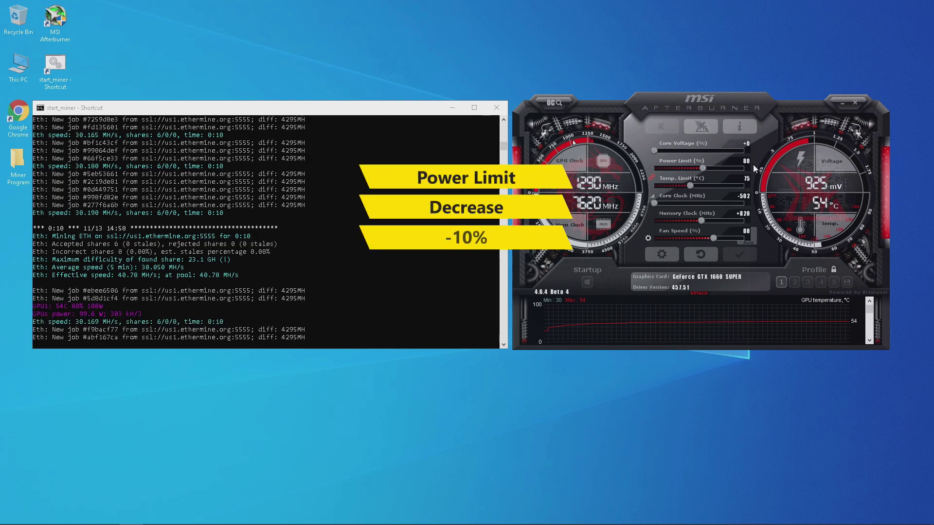
Lower the graphics card's power limit, settling on 68%, and apply it
{"action": "key", "text": "Page_Down"}
{"action": "key", "text": "Return"}
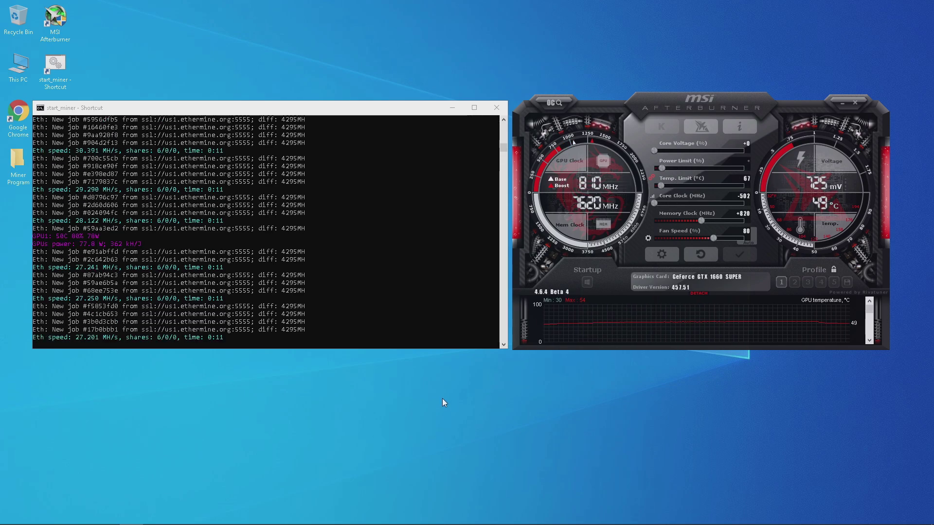
{"action": "left_click", "coordinate": [735, 254]}
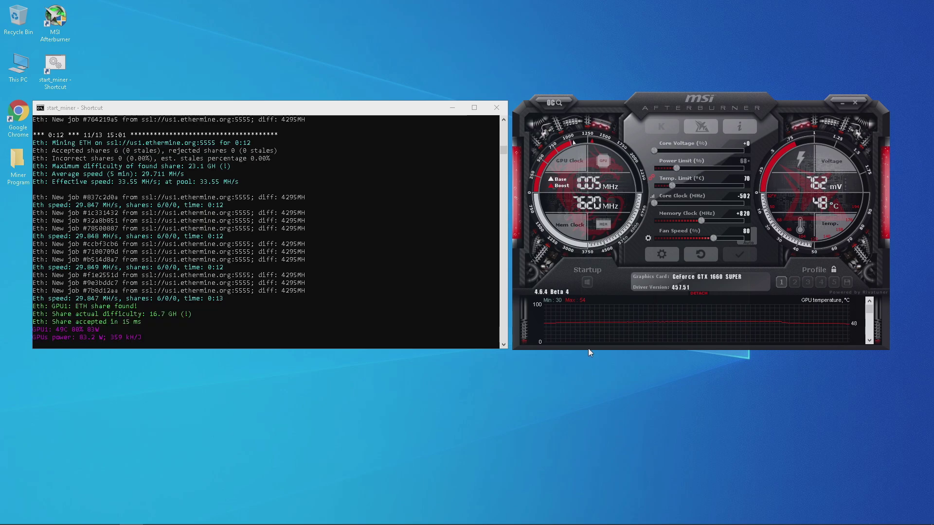
{"action": "key", "text": "Right"}
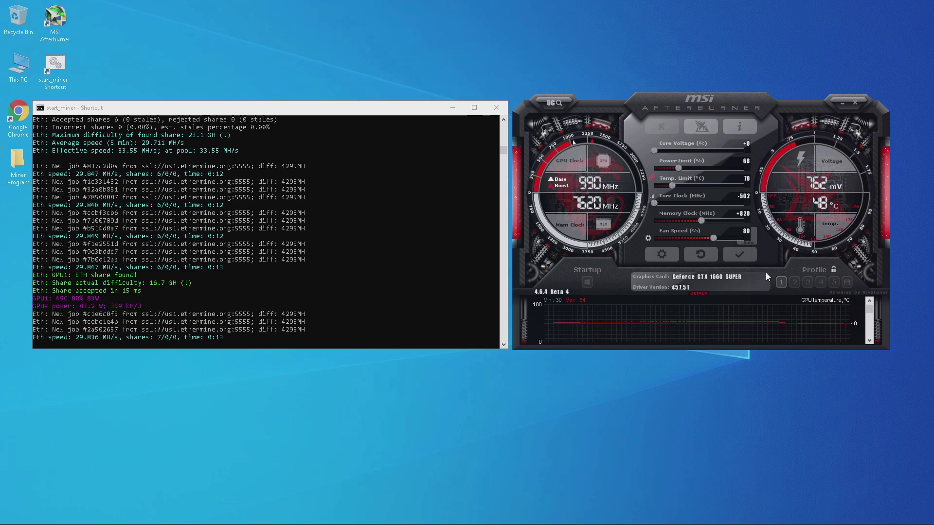
{"action": "left_click", "coordinate": [752, 258]}
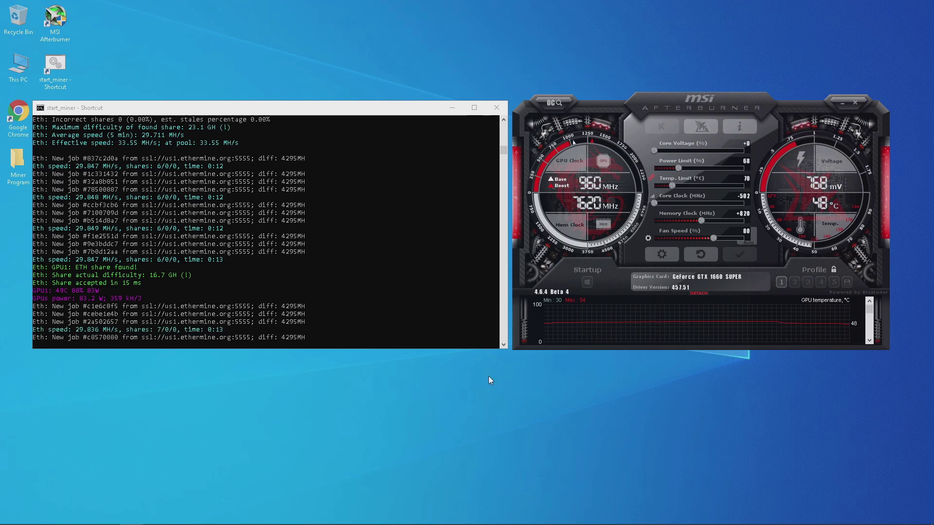
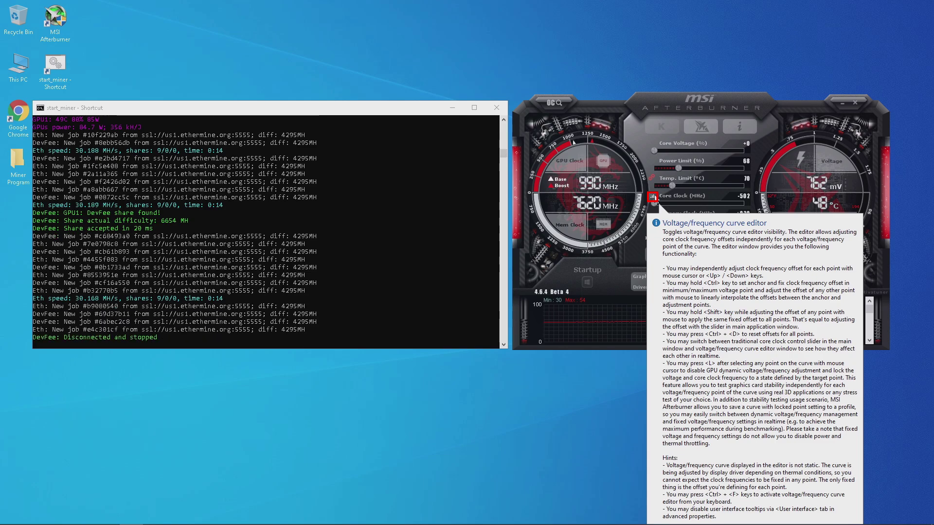
Lock the GPU voltage at the 756 mV point of the voltage/frequency curve and apply it
{"action": "left_click", "coordinate": [652, 196]}
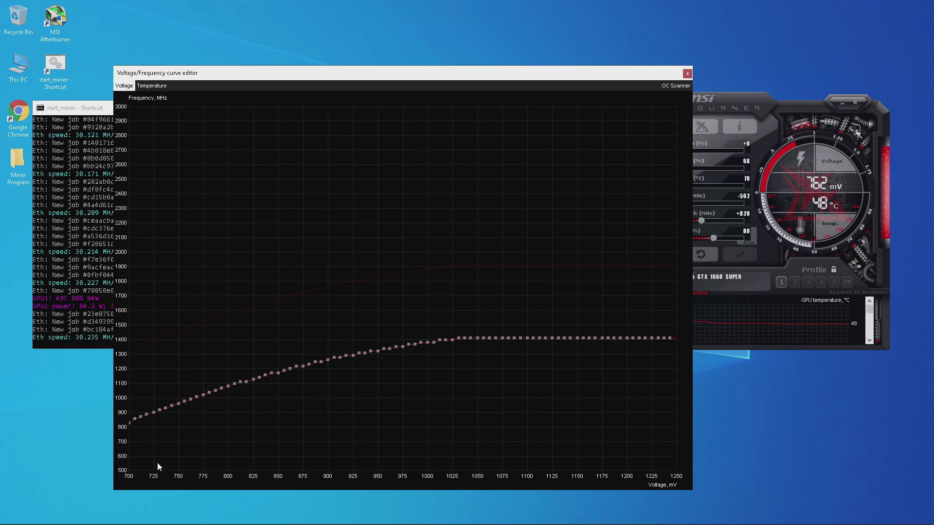
{"action": "left_click", "coordinate": [192, 401]}
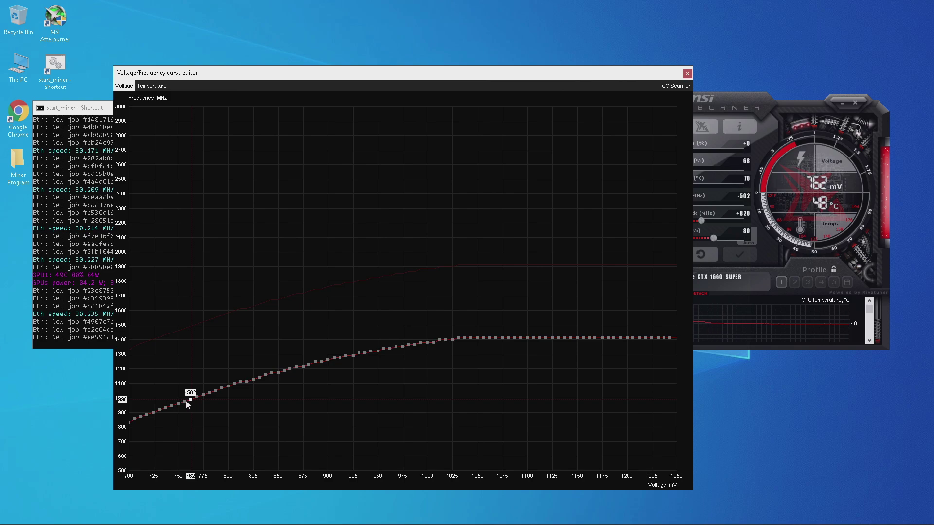
{"action": "left_click", "coordinate": [185, 402]}
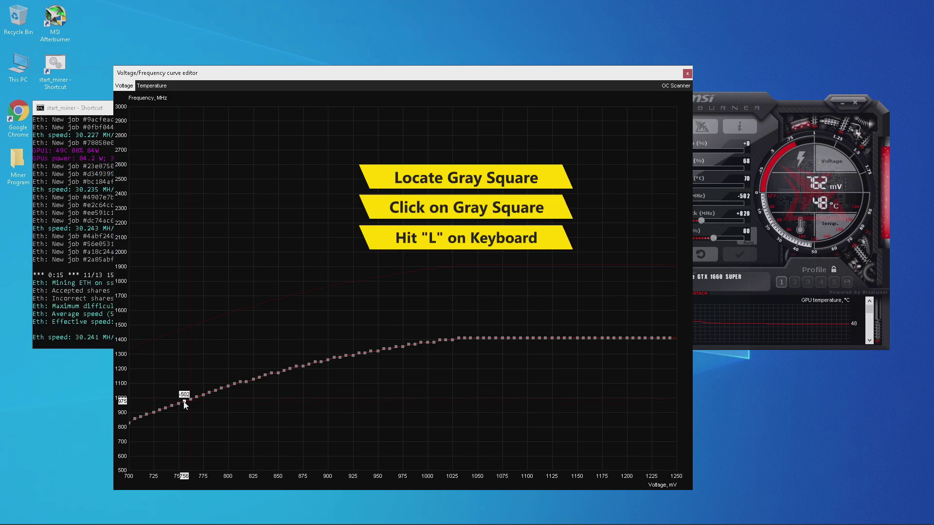
{"action": "key", "text": "l"}
{"action": "left_click", "coordinate": [750, 256]}
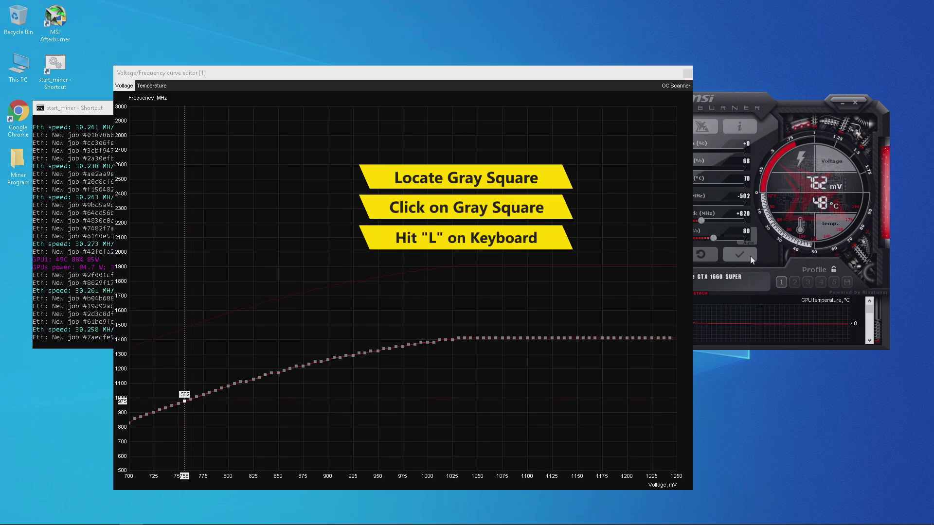
{"action": "left_click", "coordinate": [750, 256]}
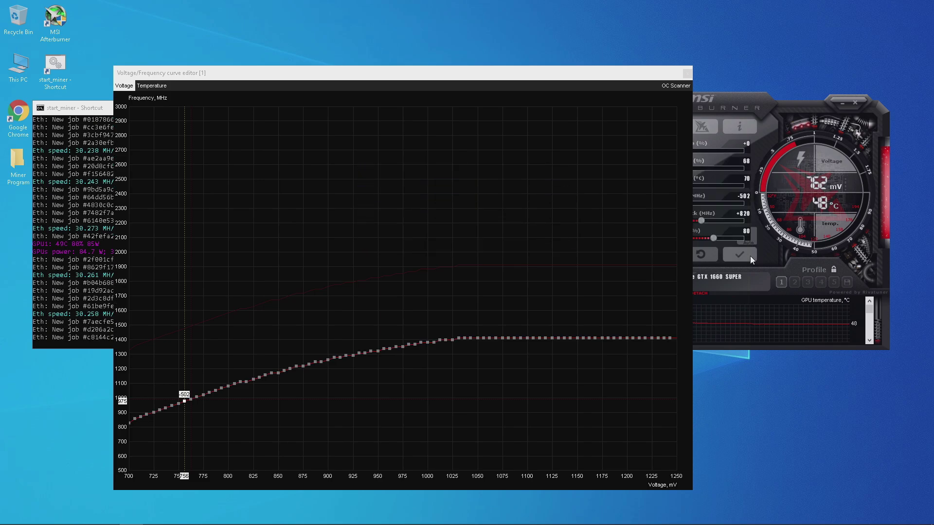
{"action": "left_click", "coordinate": [690, 73]}
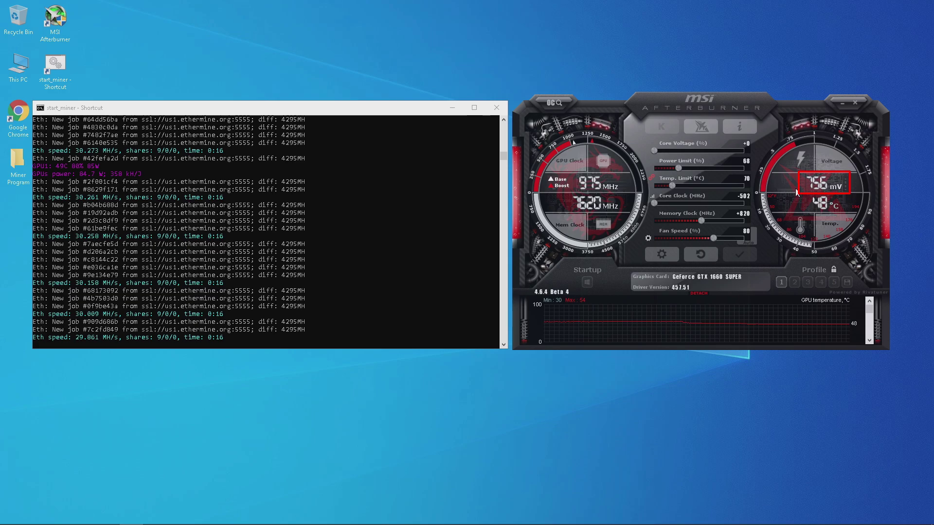
Raise the power limit to 100% and apply a voltage lock at the 762 mV point of the voltage/frequency curve
{"action": "left_click_drag", "start_coordinate": [678, 166], "coordinate": [744, 173]}
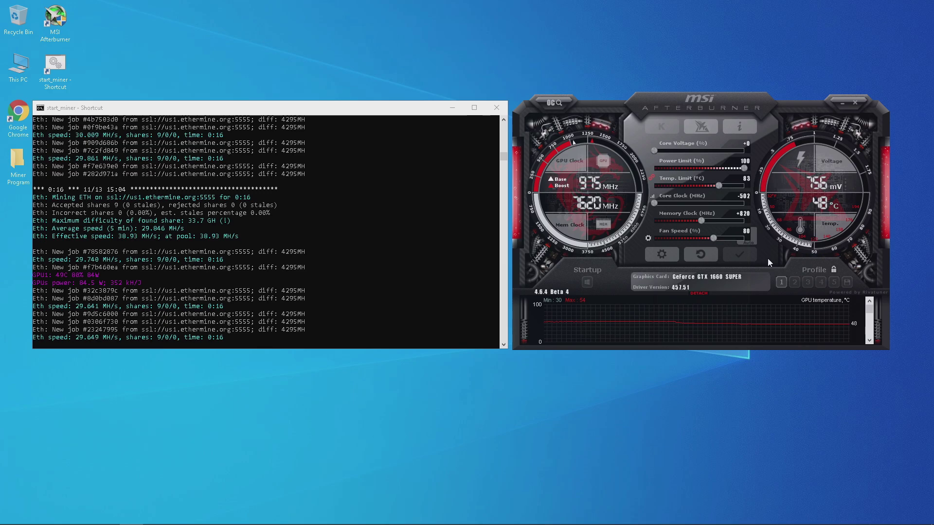
{"action": "left_click", "coordinate": [653, 196]}
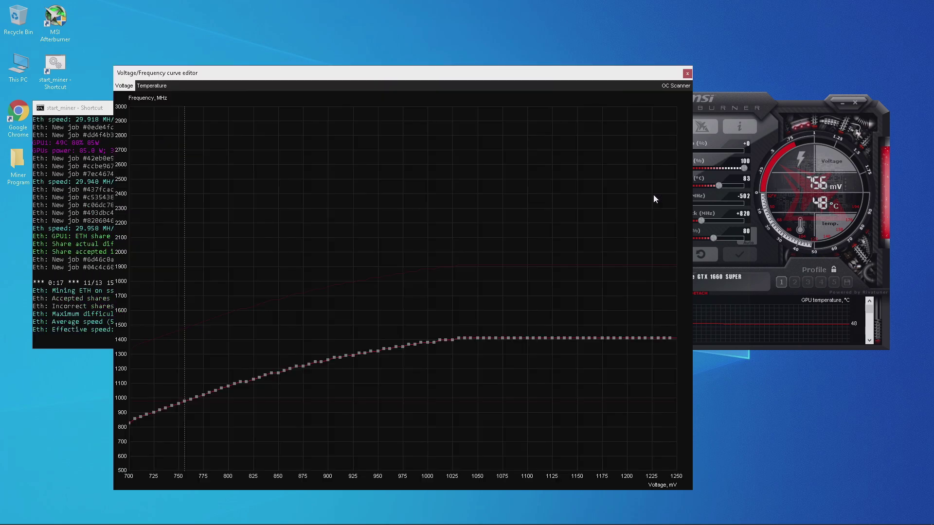
{"action": "left_click", "coordinate": [191, 400]}
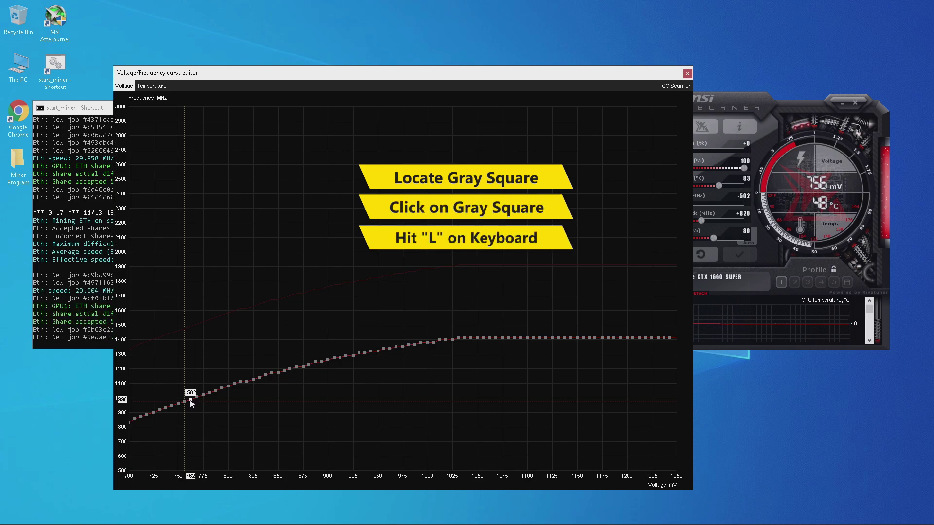
{"action": "key", "text": "l"}
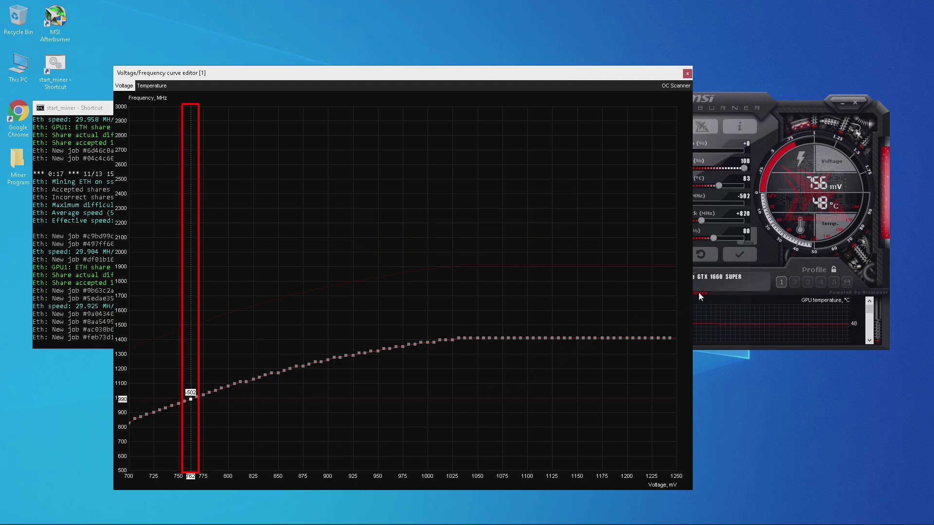
{"action": "left_click", "coordinate": [687, 73]}
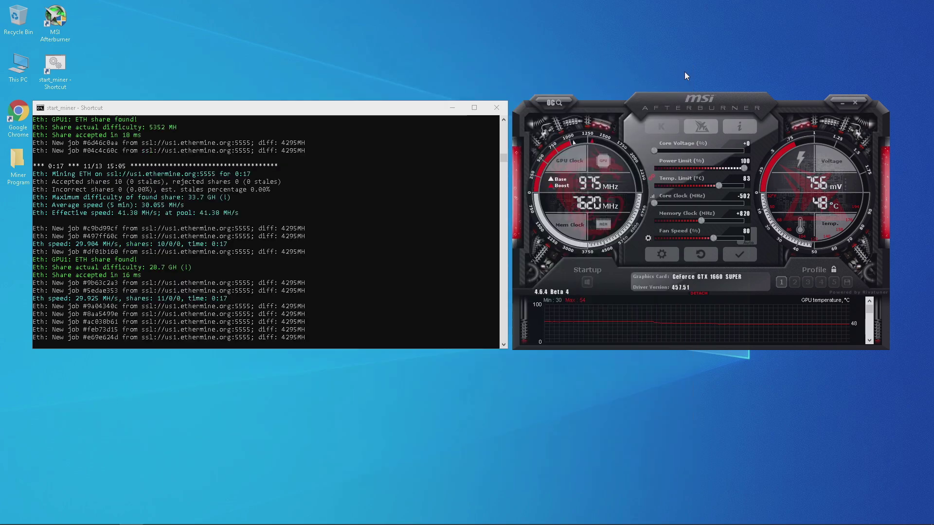
{"action": "left_click", "coordinate": [744, 252]}
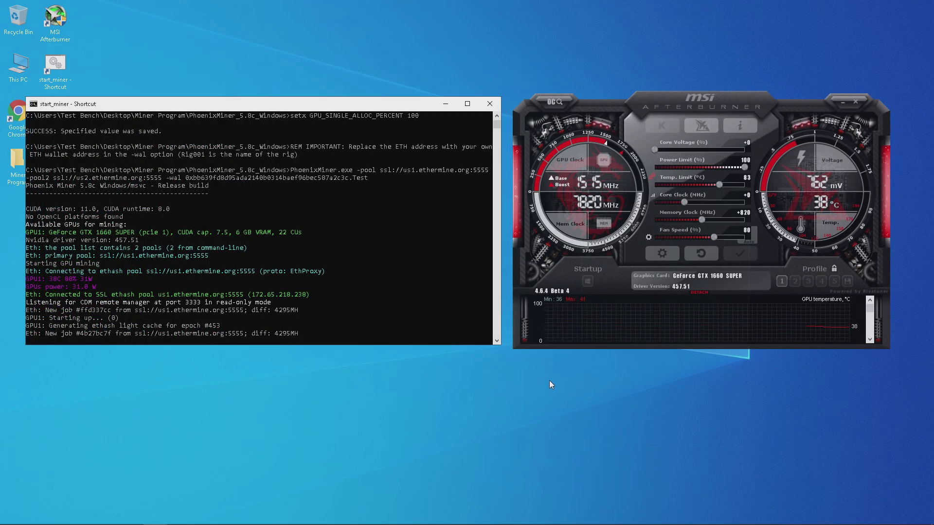
Unlock the profile slots and save the current settings as profile 1
{"action": "left_click", "coordinate": [835, 270]}
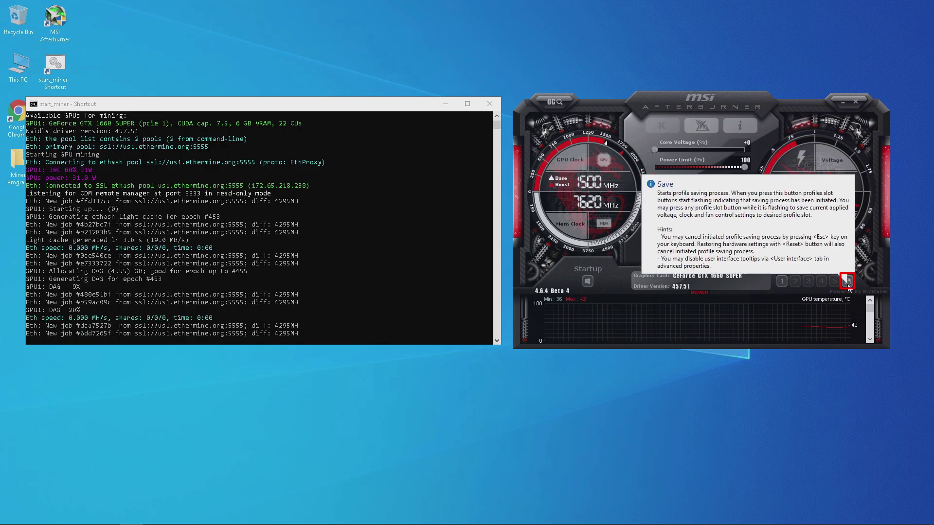
{"action": "left_click", "coordinate": [848, 284]}
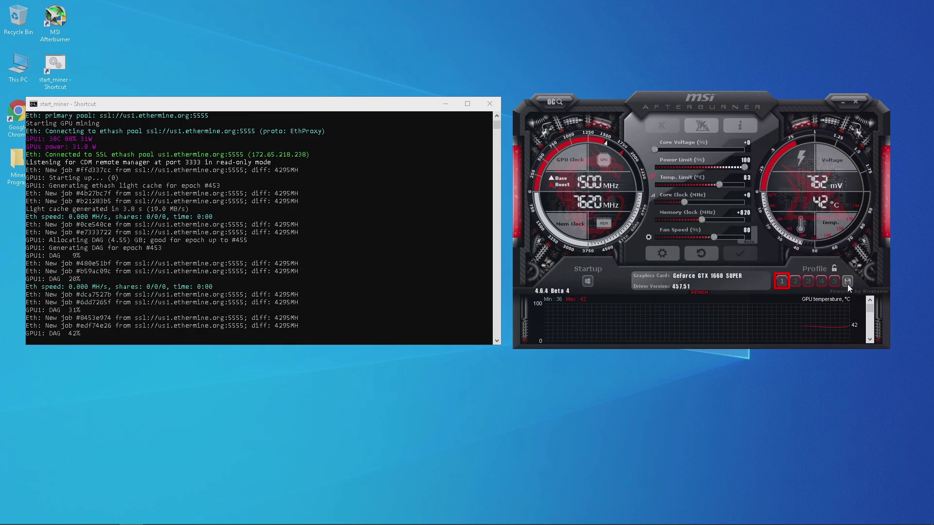
{"action": "left_click", "coordinate": [783, 285]}
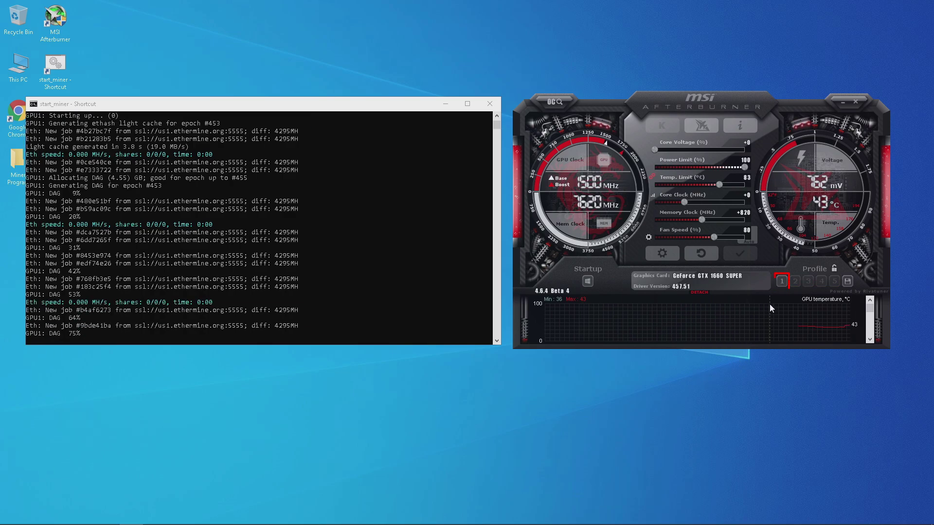
Load and apply profile 1, and check its voltage lock in the voltage/frequency curve editor
{"action": "left_click", "coordinate": [782, 281]}
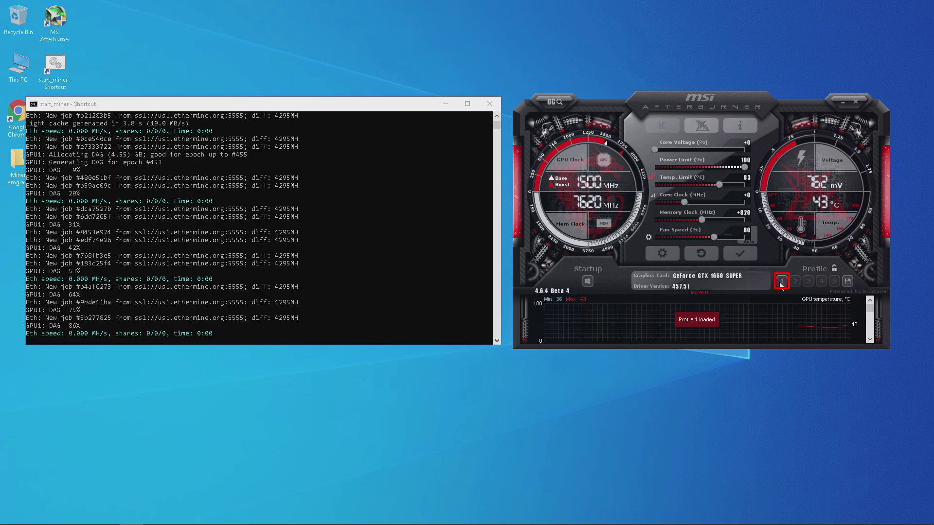
{"action": "left_click", "coordinate": [743, 256]}
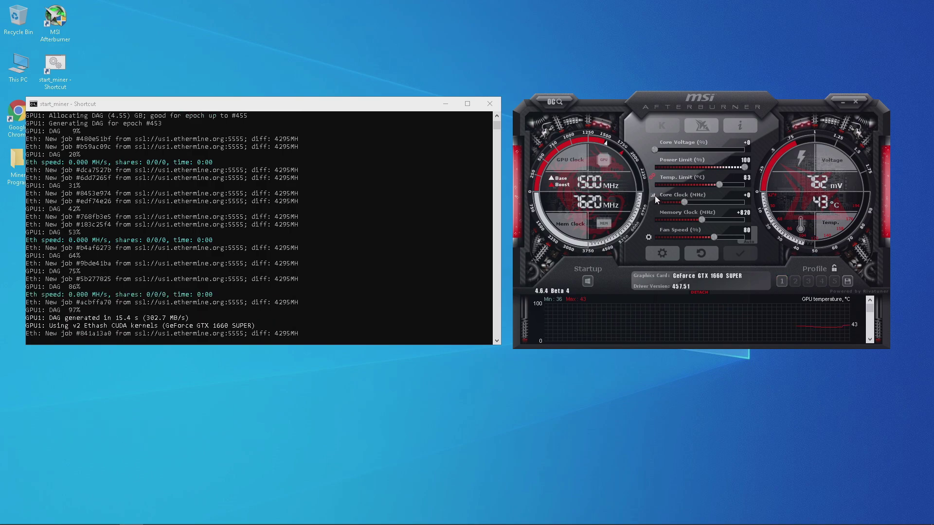
{"action": "left_click", "coordinate": [654, 196]}
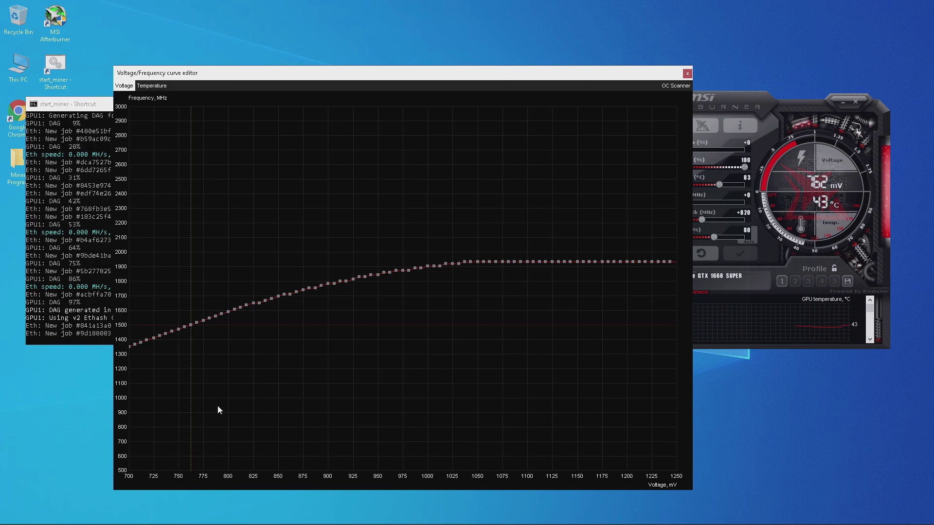
{"action": "left_click", "coordinate": [687, 74]}
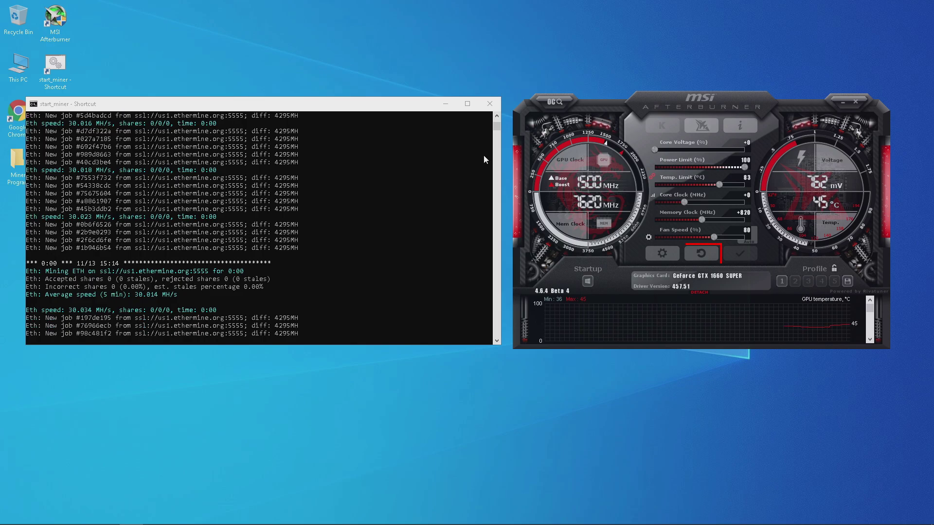
Reset the graphics card to its default settings and close the miner console
{"action": "left_click", "coordinate": [705, 254]}
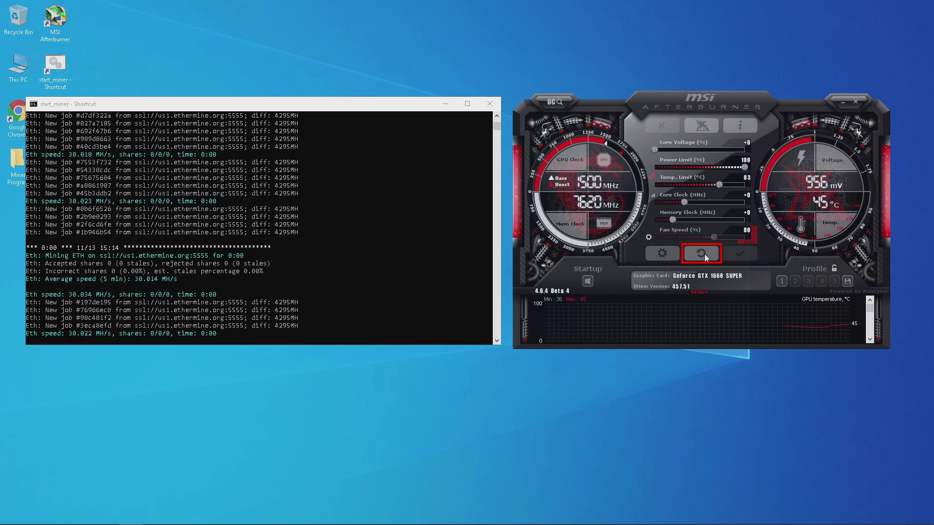
{"action": "left_click", "coordinate": [497, 106]}
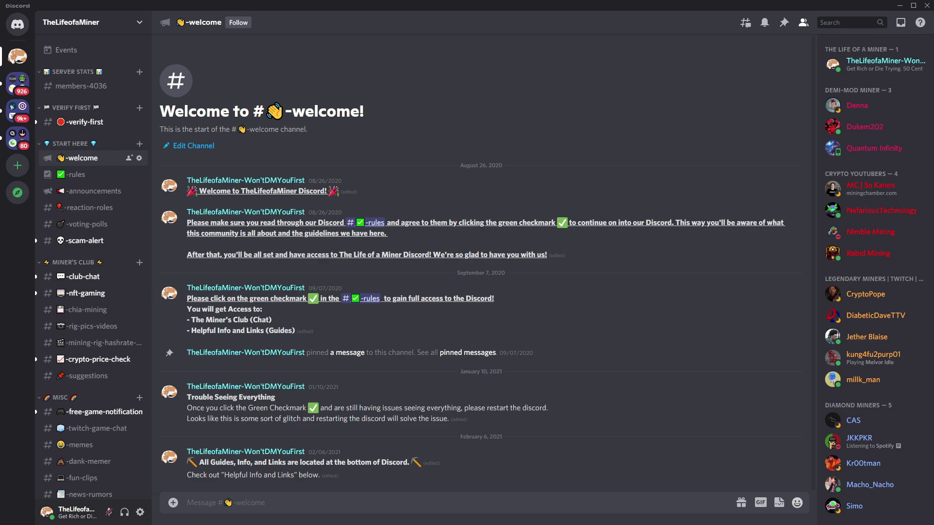
Find the weekly mining profit channel in Discord's Helpful Info and Links, and view the GPU Overclocks sheet of Weekly GPU Profits.xlsx in Excel
{"action": "scroll", "coordinate": [97, 360], "scroll_direction": "down", "scroll_amount": 10}
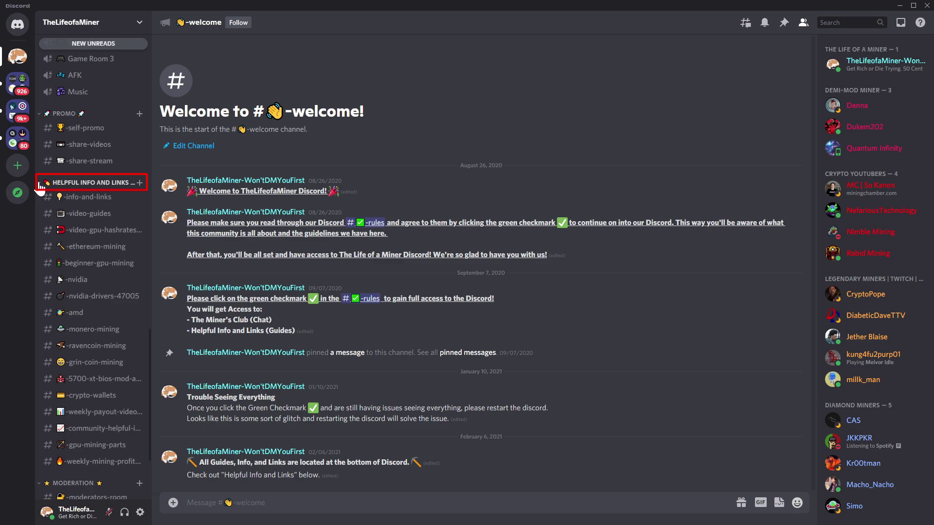
{"action": "left_click", "coordinate": [44, 465]}
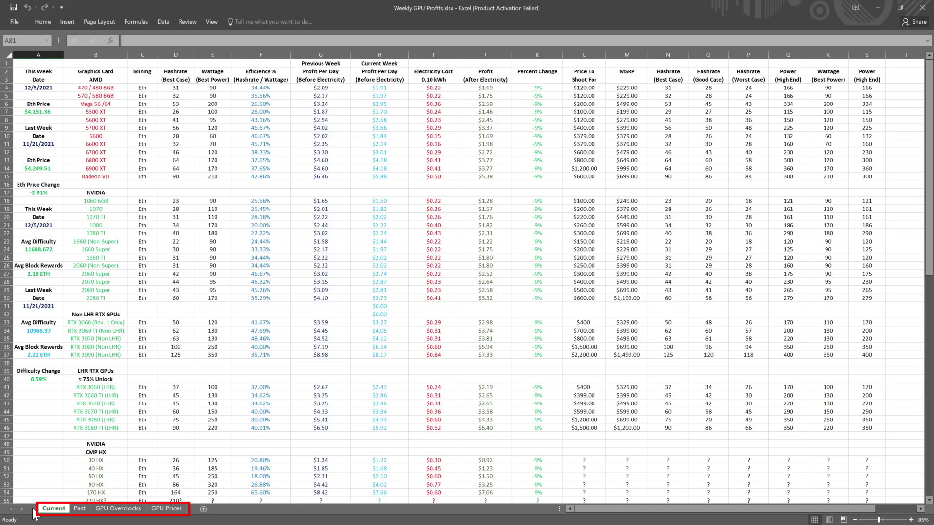
{"action": "left_click", "coordinate": [97, 508]}
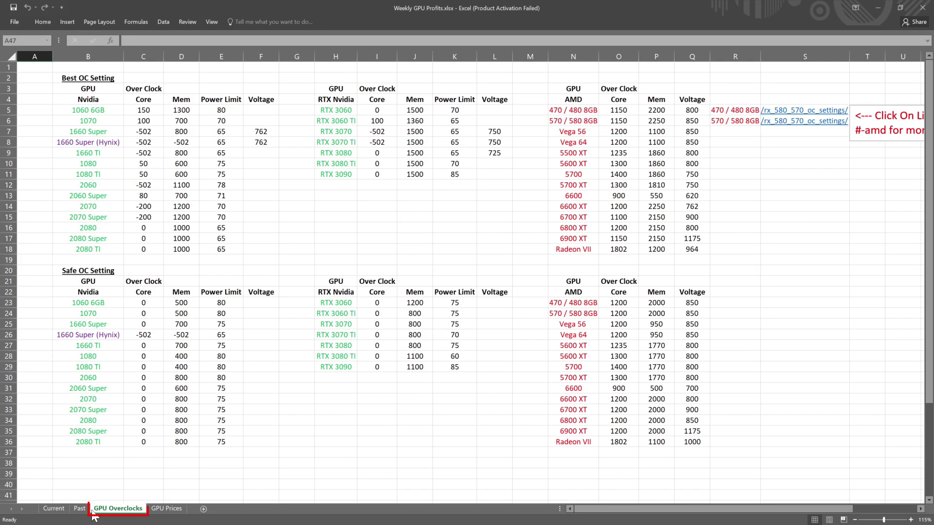